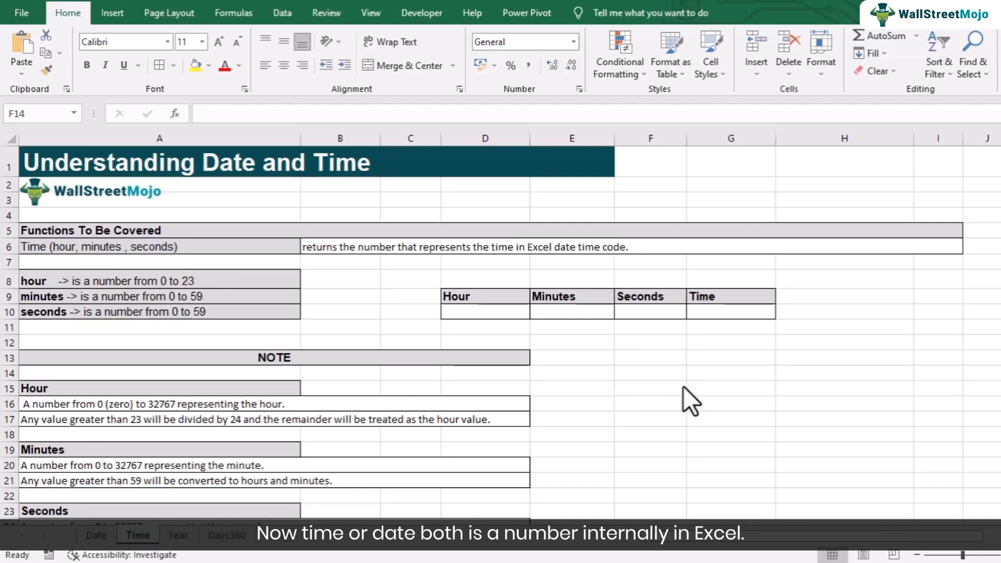
# - Enter the sample number 1.5 in cell G14 of the Time sheet
pyautogui.doubleClick(749, 374)
pyautogui.click(741, 372)
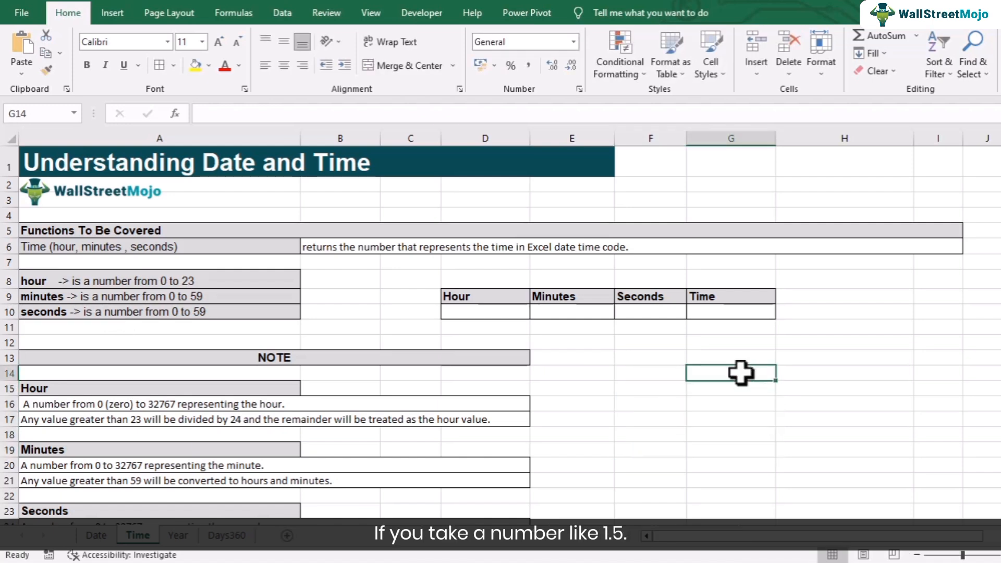
pyautogui.write('1.5')
pyautogui.click(735, 404)
pyautogui.click(714, 371)
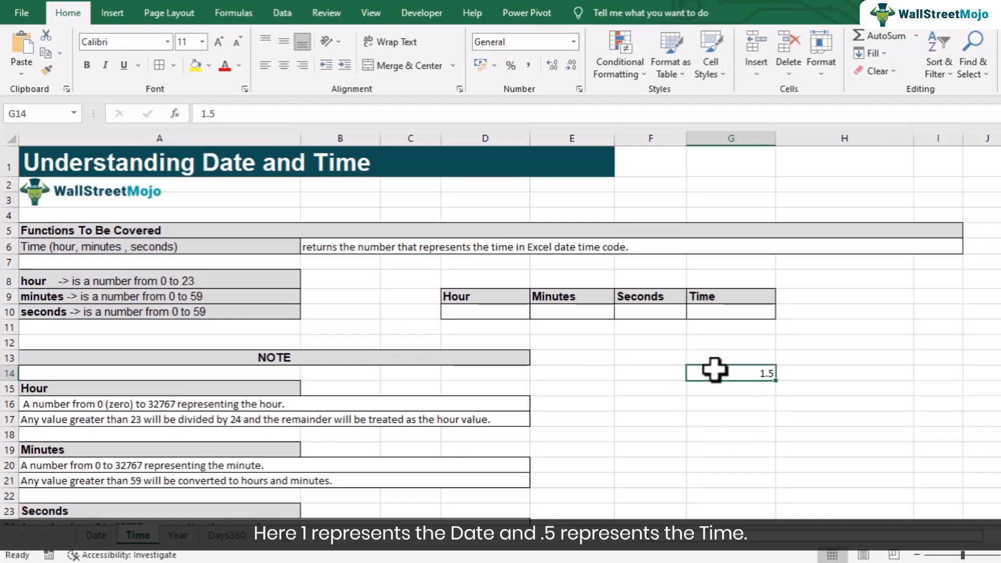
# - Preview 1.5 in Format Cells as date 01-01-1900 and time 12:00:00, then cancel
pyautogui.rightClick(748, 372)
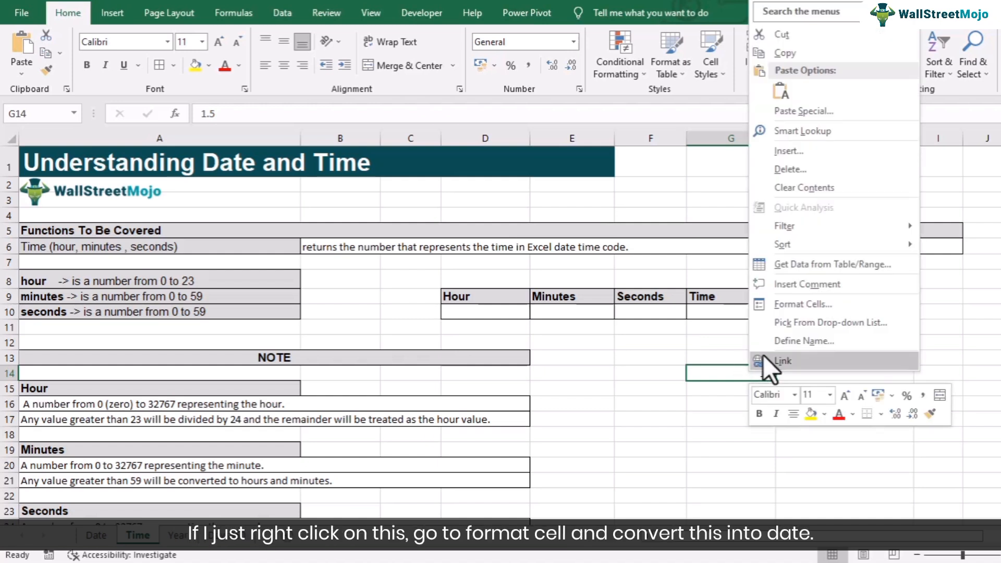
pyautogui.click(771, 307)
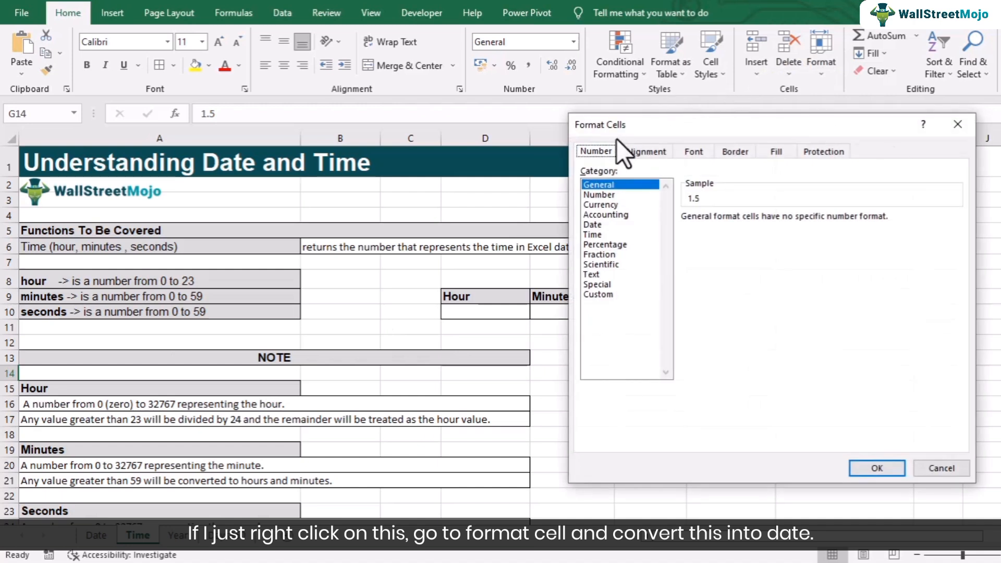
pyautogui.click(599, 224)
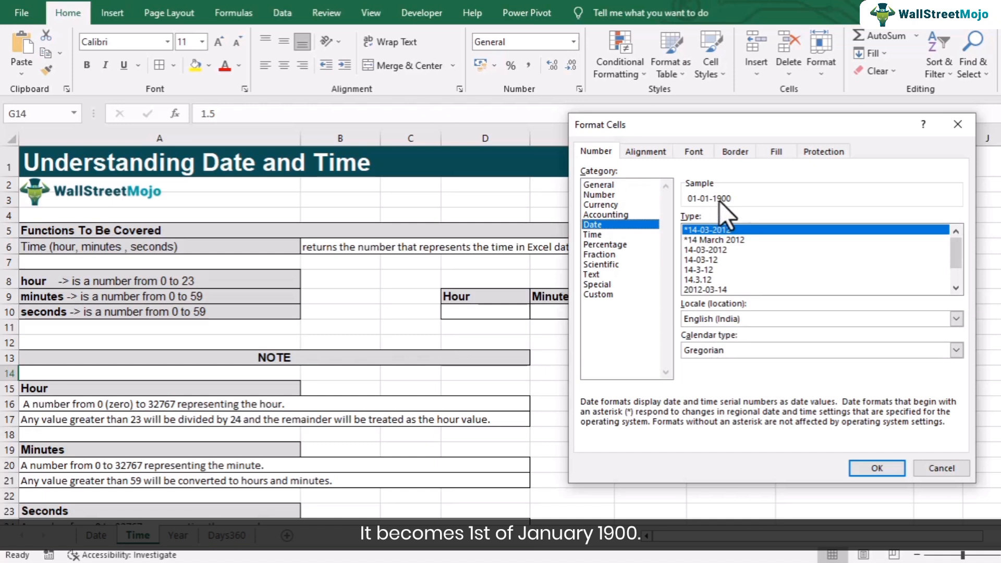
pyautogui.moveTo(708, 134); pyautogui.dragTo(385, 152)
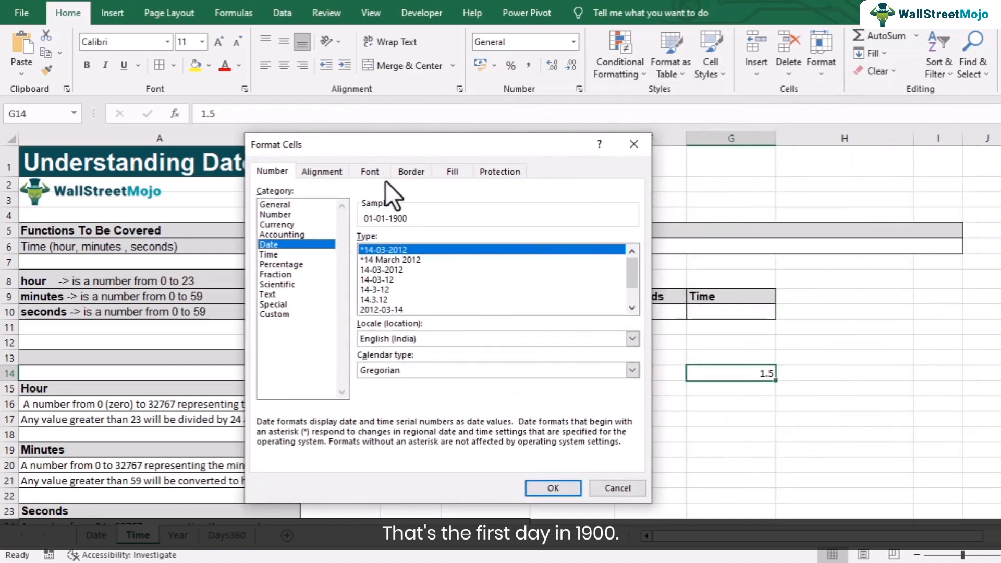
pyautogui.click(283, 256)
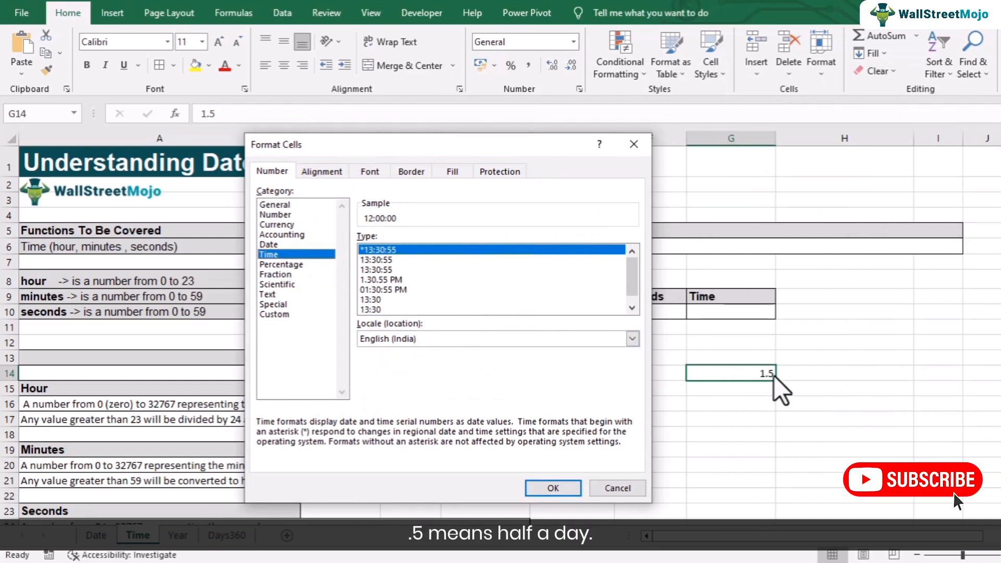
pyautogui.click(637, 486)
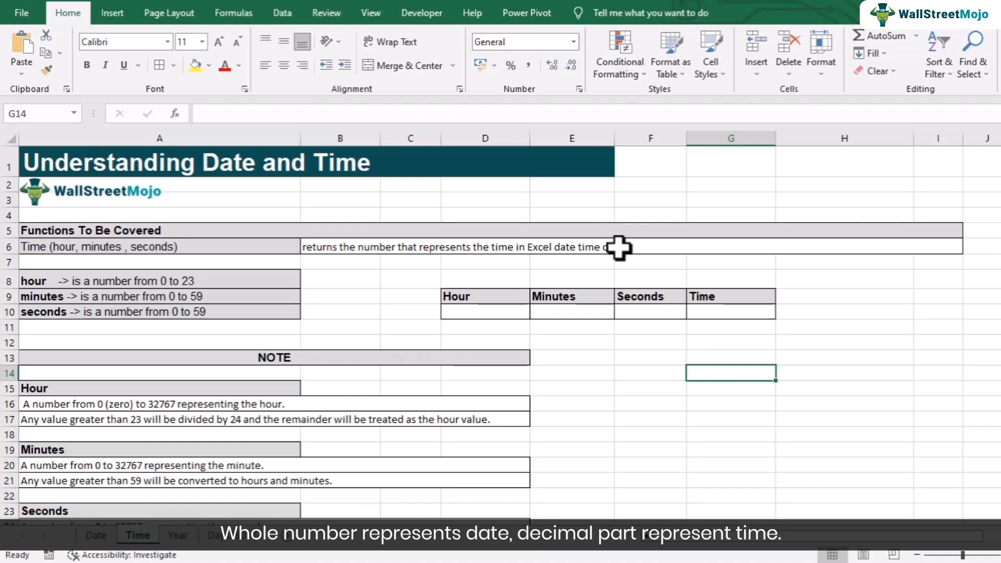
# - Point out the Time result cell G10 and the Hour, Minutes and Seconds inputs
pyautogui.click(708, 317)
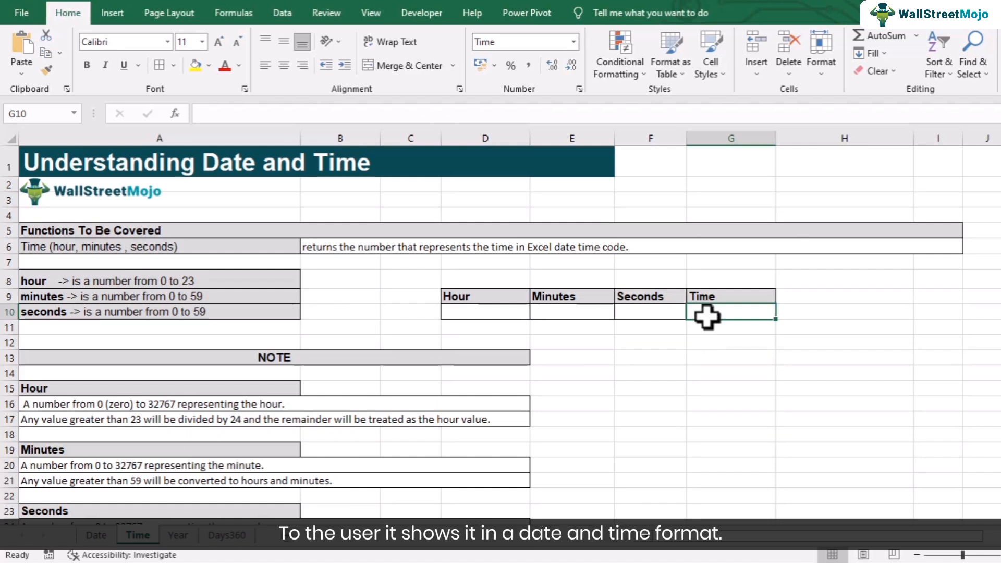
pyautogui.click(516, 315)
pyautogui.click(574, 311)
pyautogui.click(637, 312)
pyautogui.click(485, 312)
pyautogui.click(552, 312)
pyautogui.click(655, 311)
pyautogui.click(493, 308)
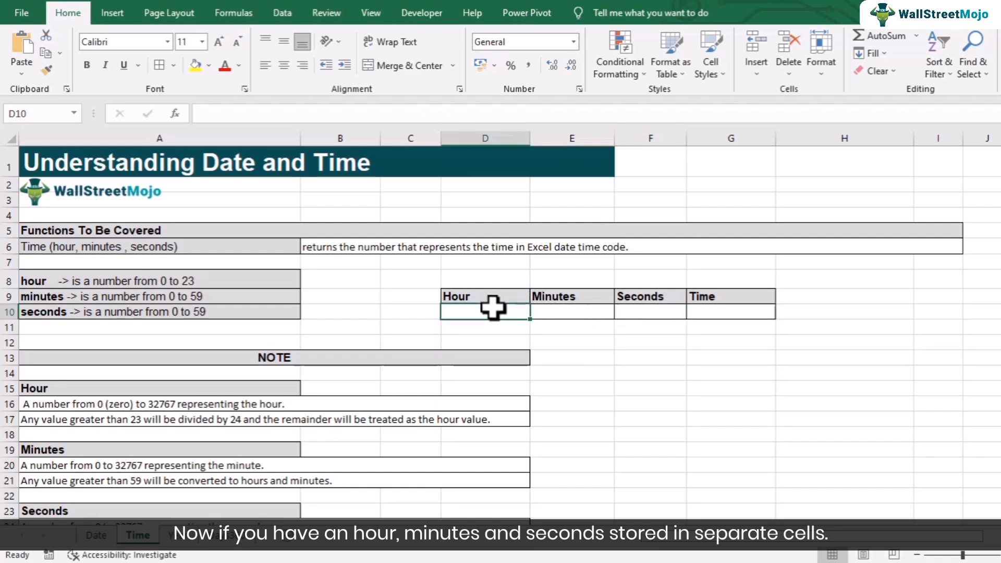
# - Enter Hour 10, Minutes 0 and Seconds 0 in D10:F10, then review the row
pyautogui.write('10')
pyautogui.press('Tab')
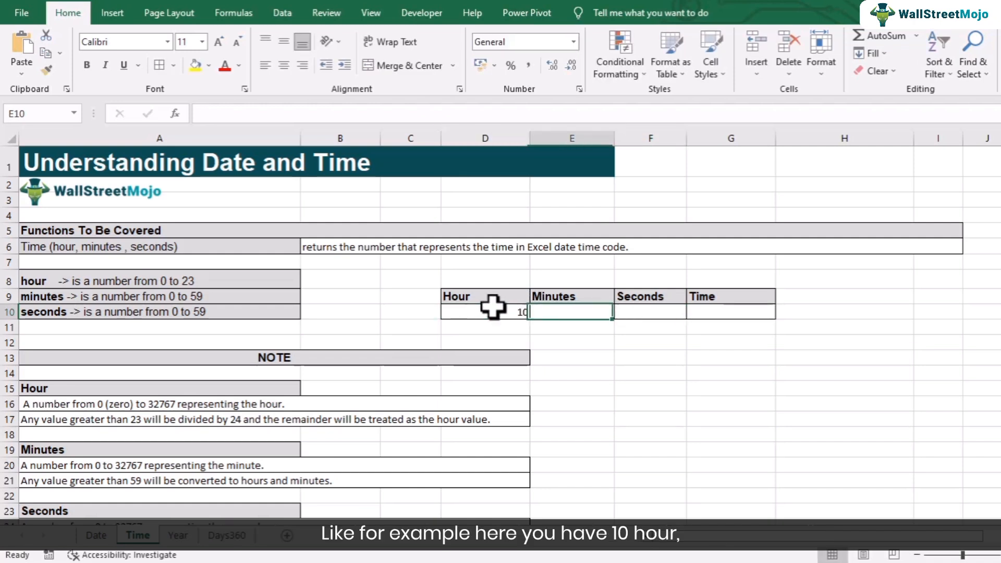
pyautogui.write('0')
pyautogui.press('Tab')
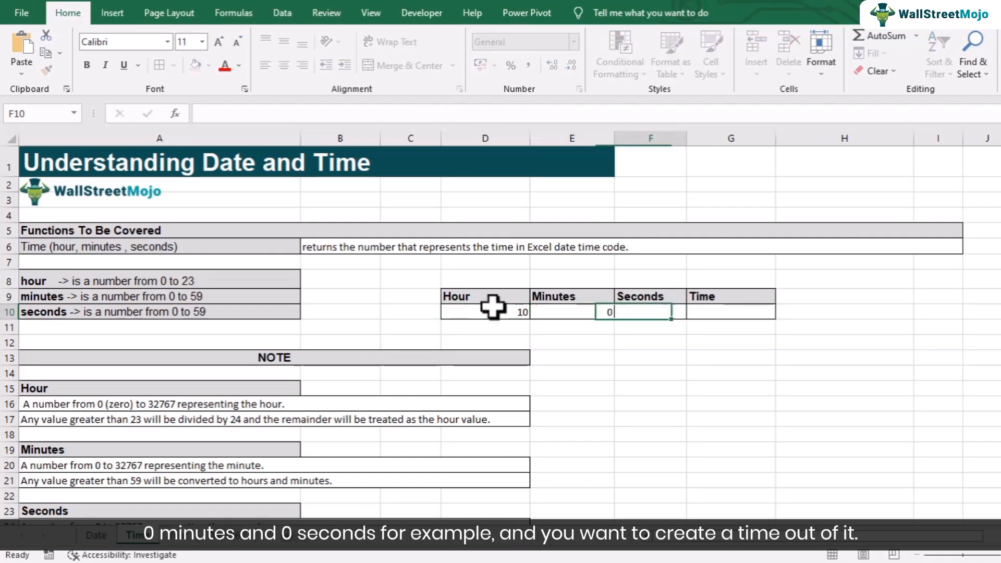
pyautogui.write('0')
pyautogui.click(599, 337)
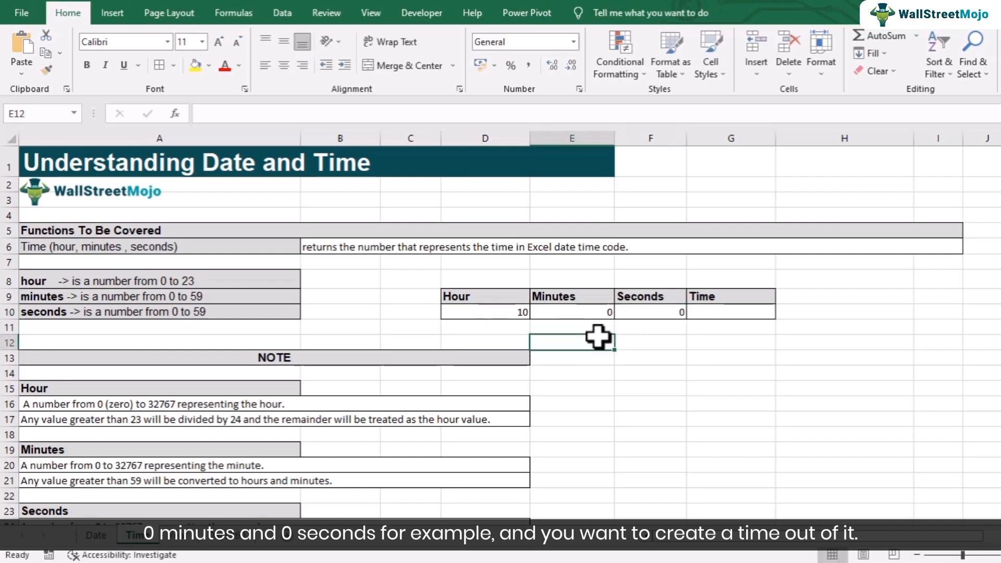
pyautogui.click(718, 310)
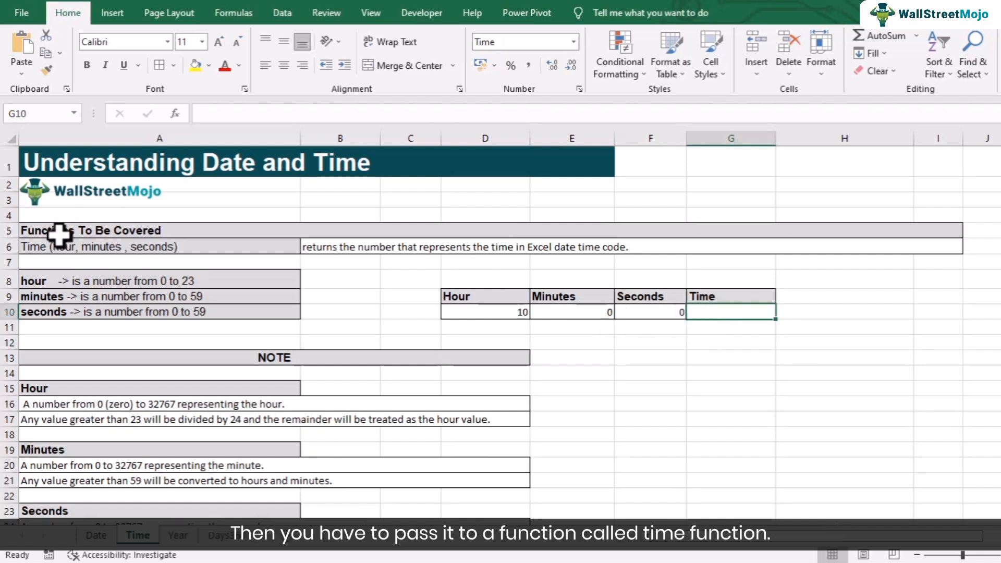
pyautogui.click(488, 311)
pyautogui.click(556, 297)
pyautogui.click(662, 312)
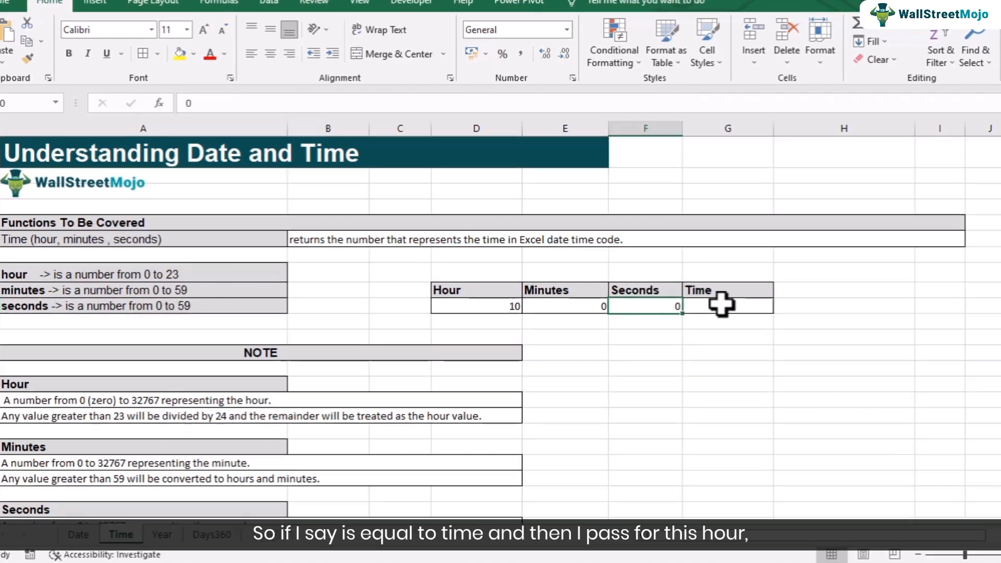
# - Enter =TIME(D10,E10,F10) in G10, returning 10:00:00
pyautogui.click(725, 312)
pyautogui.write('=')
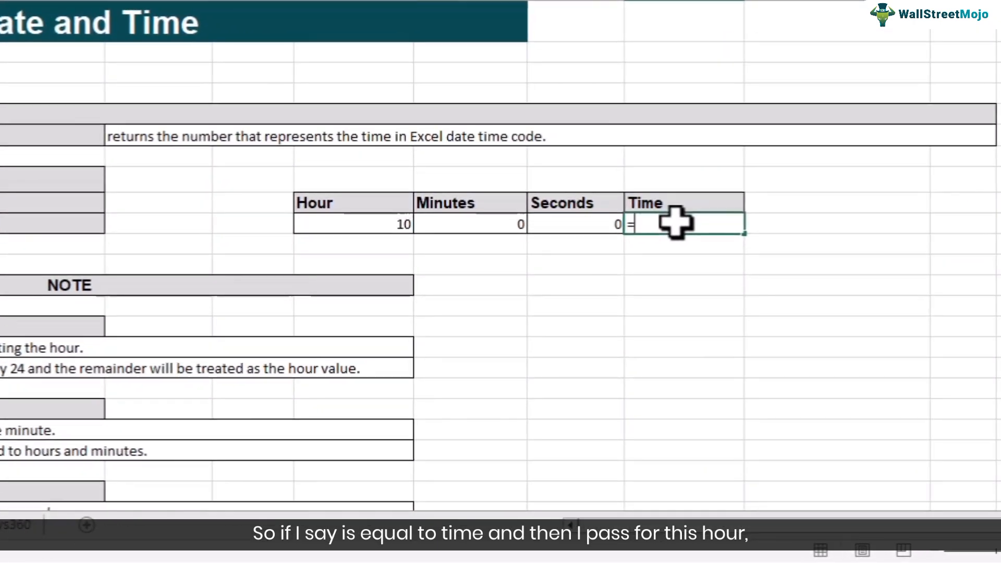
pyautogui.write('time')
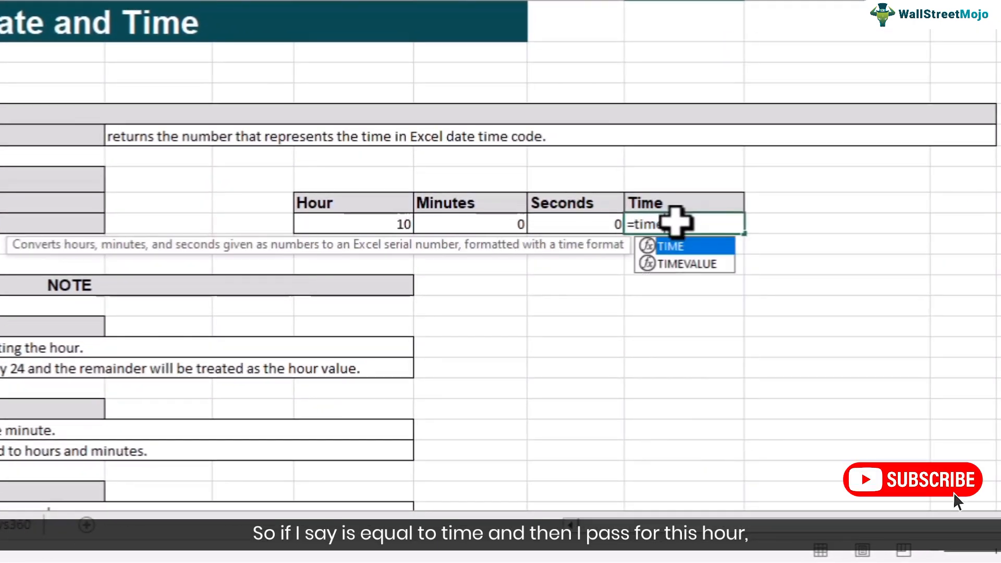
pyautogui.write('(')
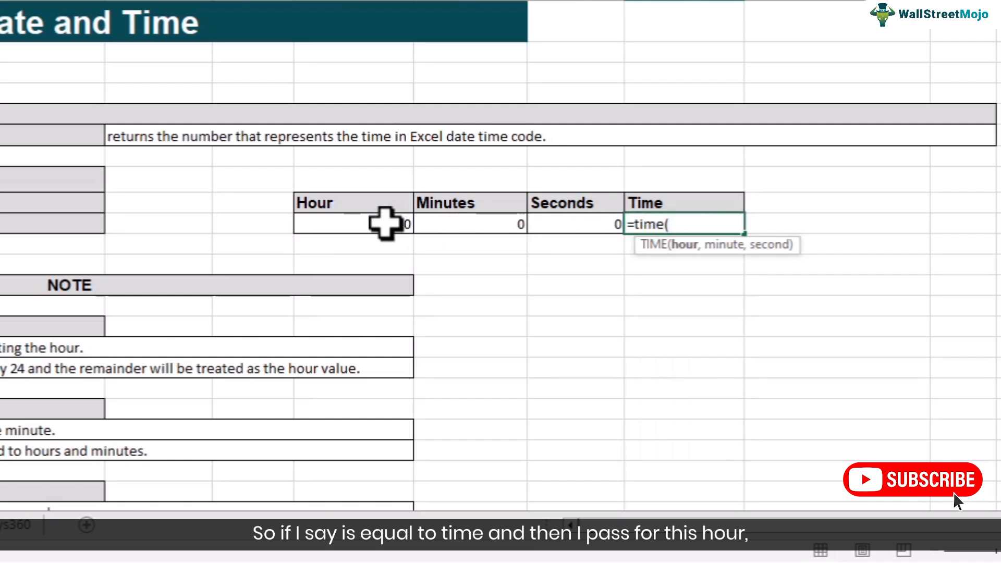
pyautogui.click(385, 223)
pyautogui.write(',')
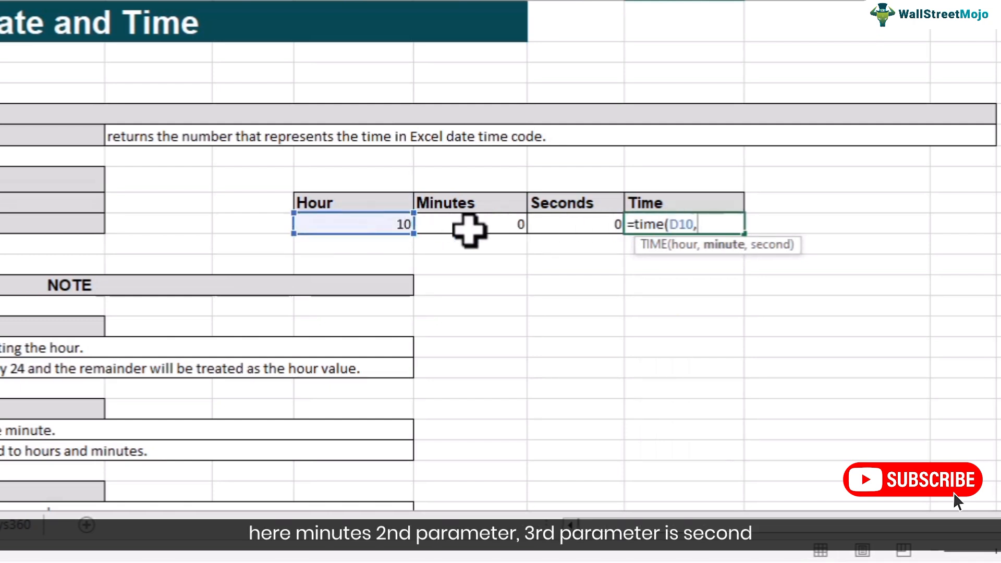
pyautogui.click(469, 227)
pyautogui.write(',')
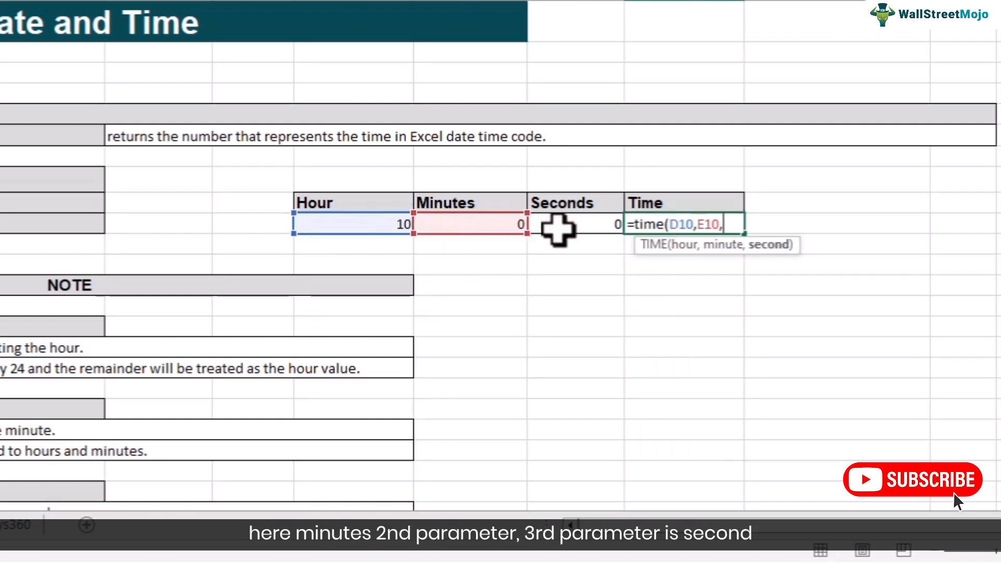
pyautogui.click(565, 224)
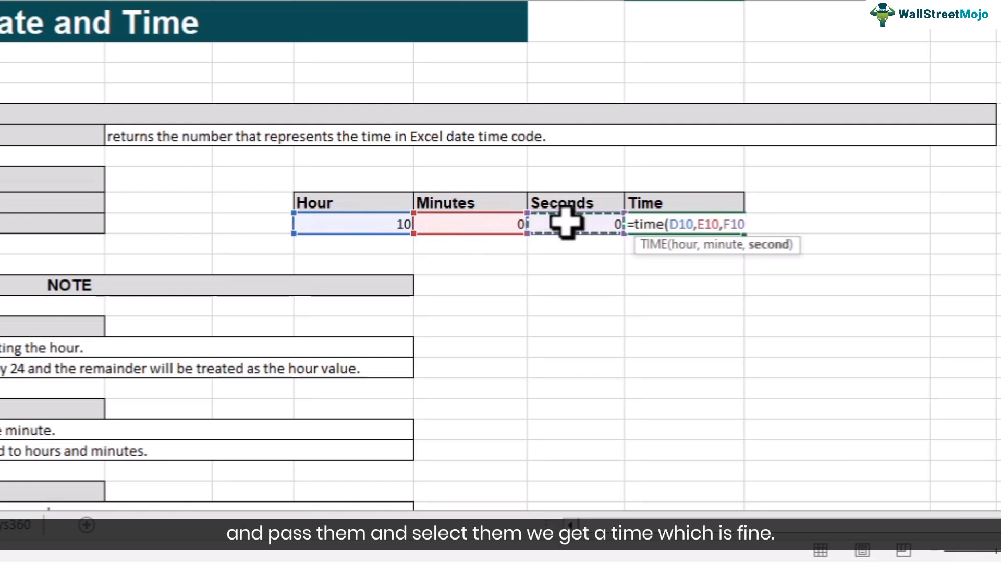
pyautogui.write(')')
pyautogui.press('Return')
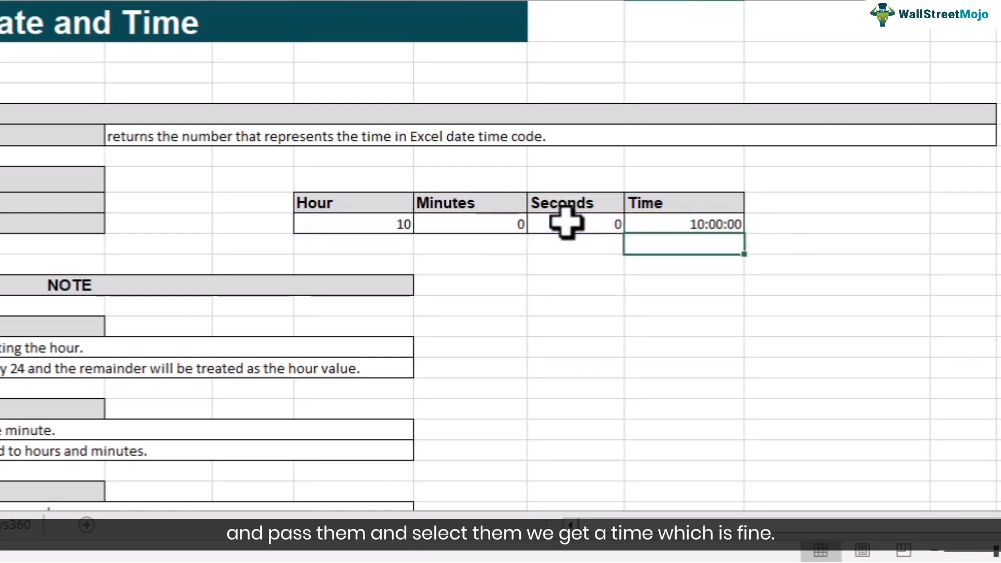
pyautogui.click(709, 222)
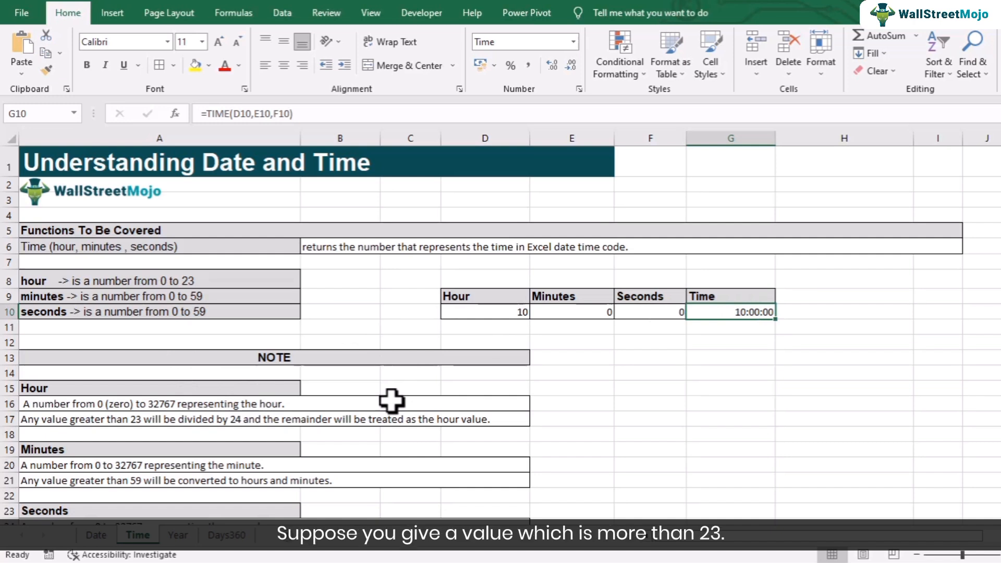
# - Change the Hour in D10 to 23, then 24, so G10 wraps to 00:00:00
pyautogui.click(485, 316)
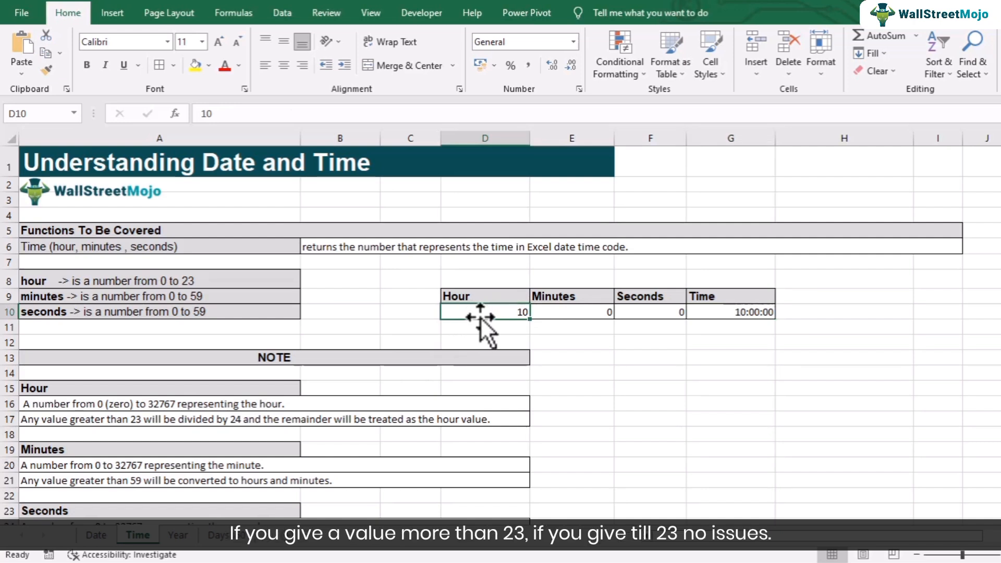
pyautogui.write('23')
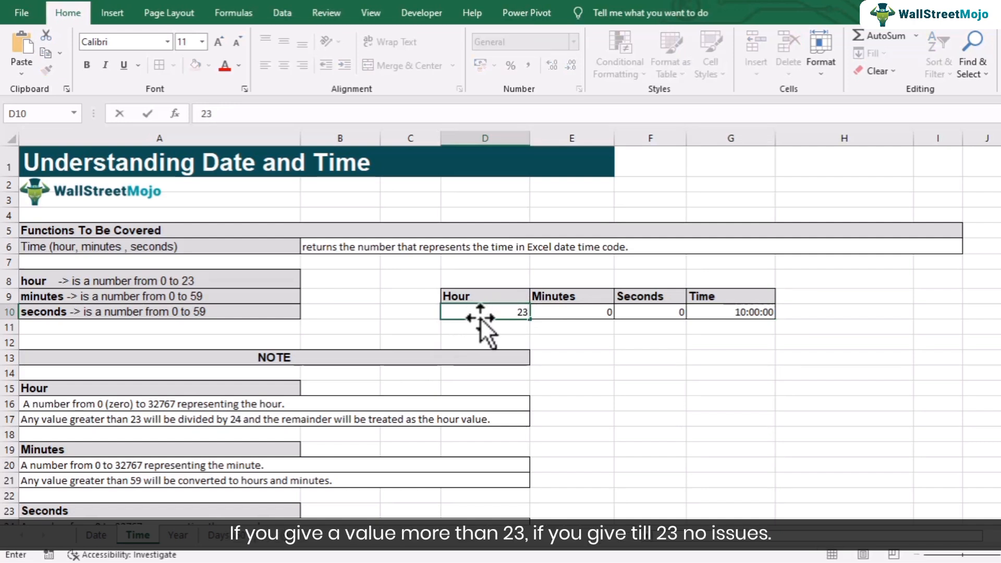
pyautogui.press('Return')
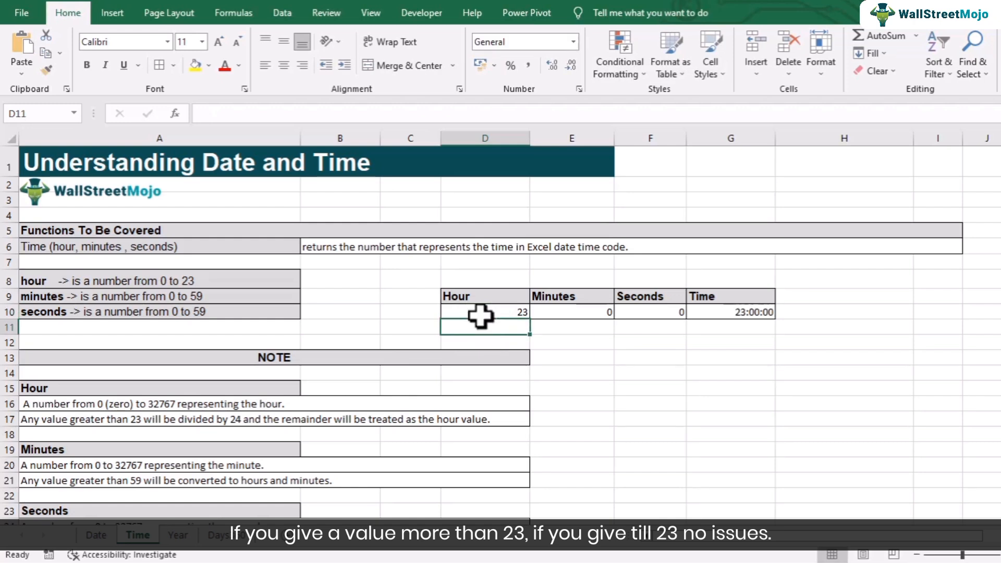
pyautogui.click(480, 313)
pyautogui.write('24')
pyautogui.press('Return')
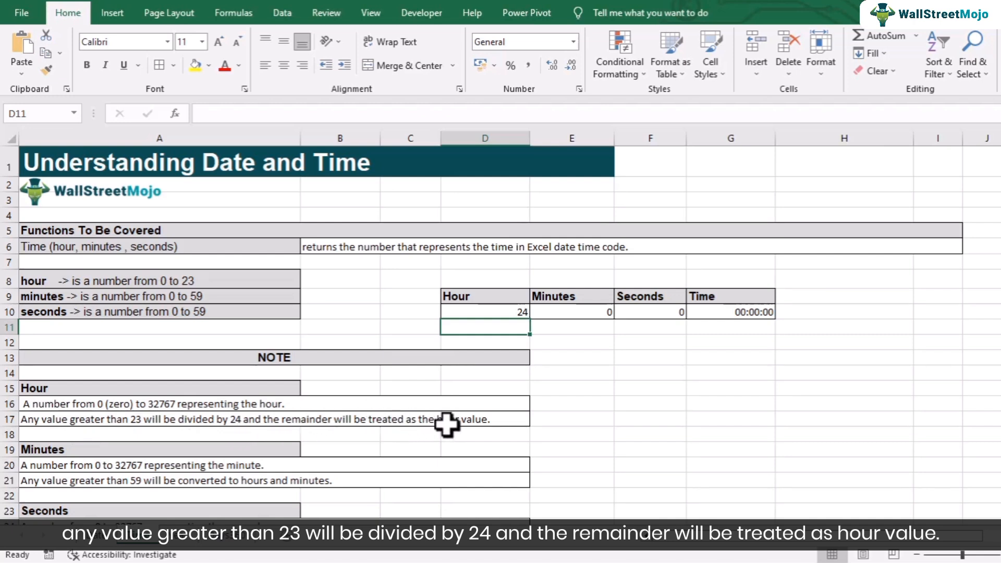
# - Enter =MOD(D10,24) in cell G14
pyautogui.click(730, 373)
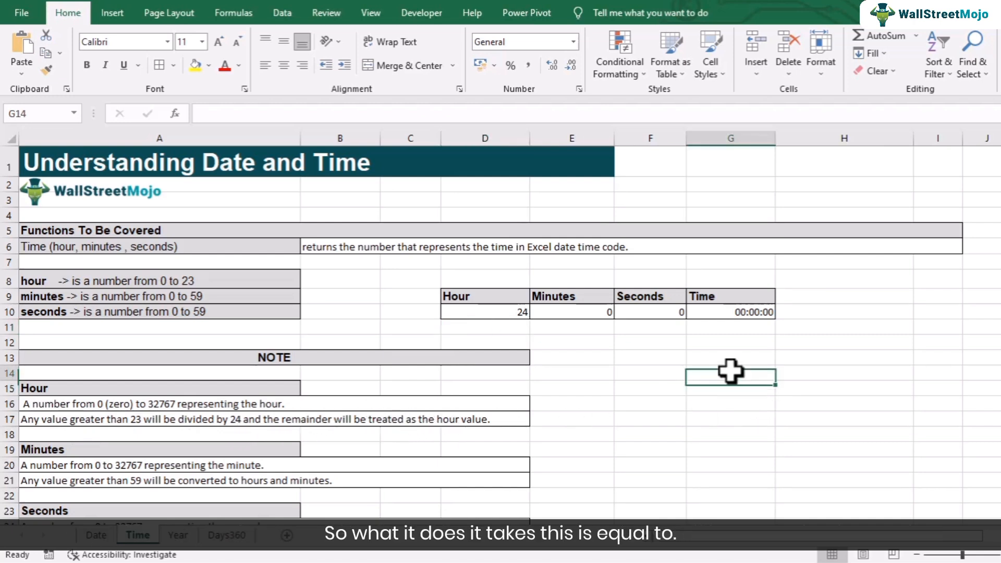
pyautogui.write('=')
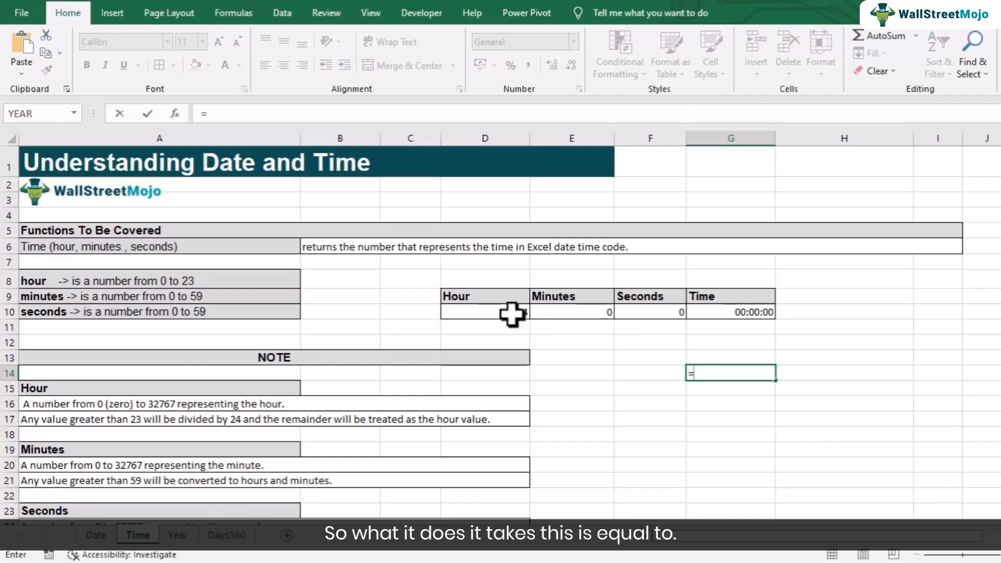
pyautogui.write('mod(')
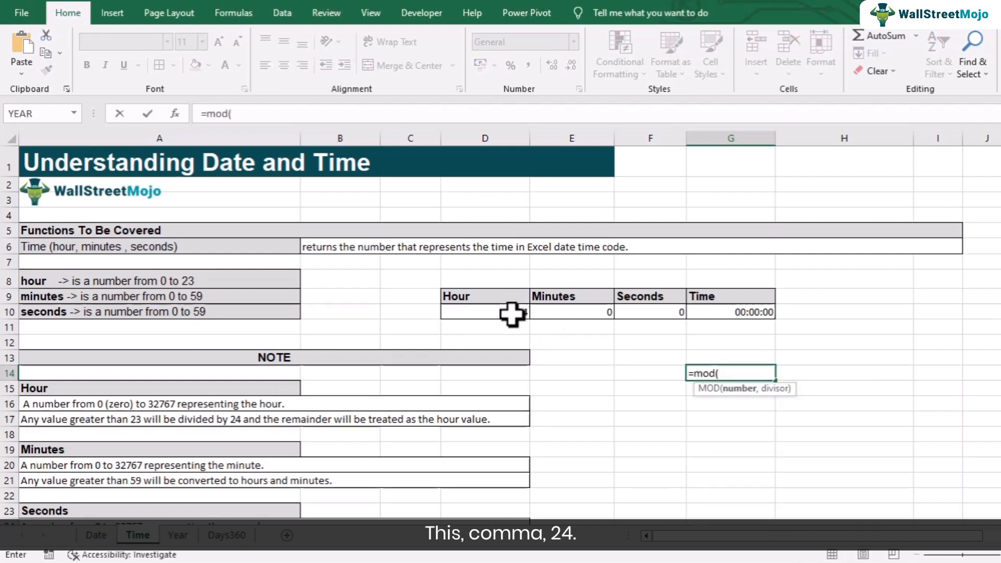
pyautogui.click(513, 313)
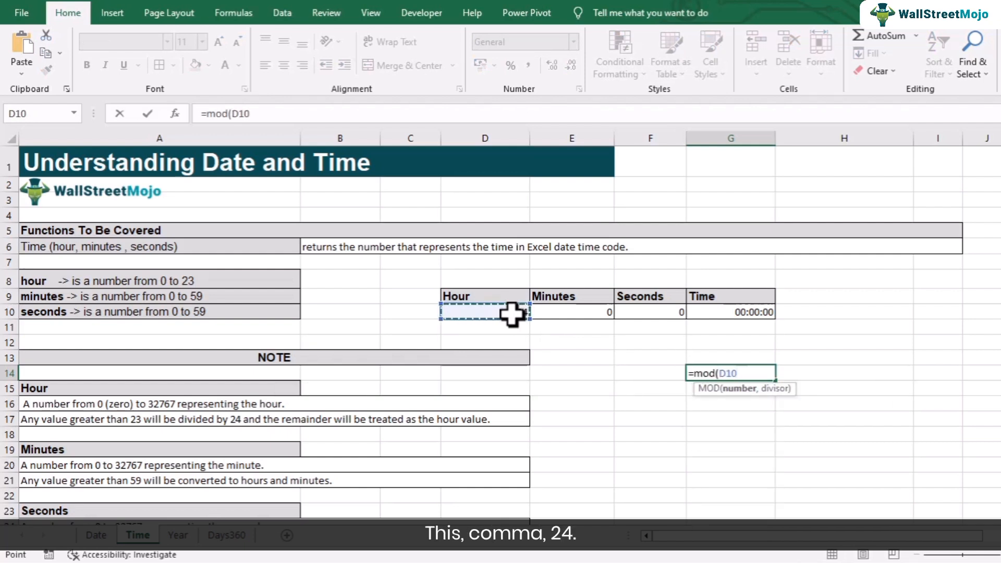
pyautogui.write(',24')
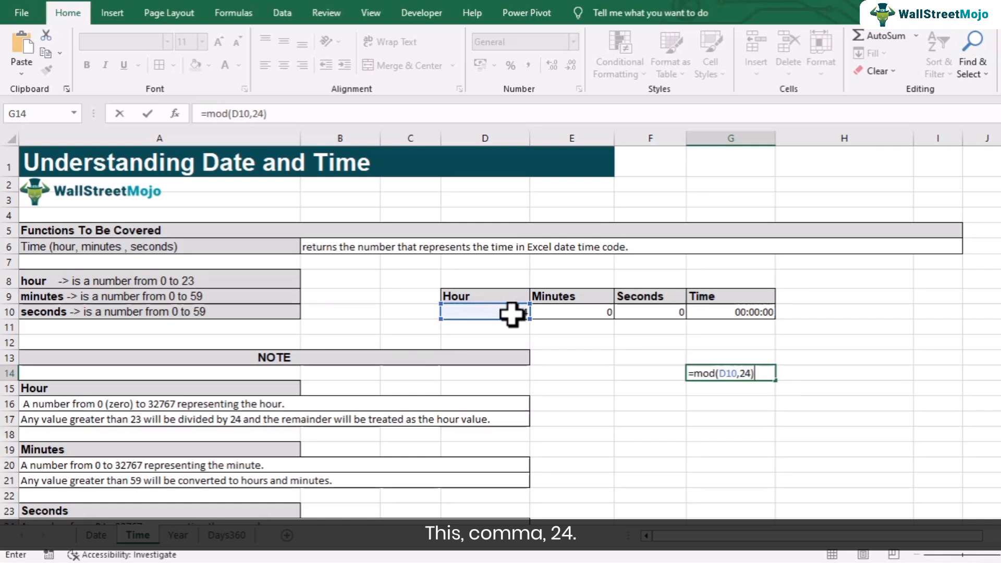
pyautogui.press('Return')
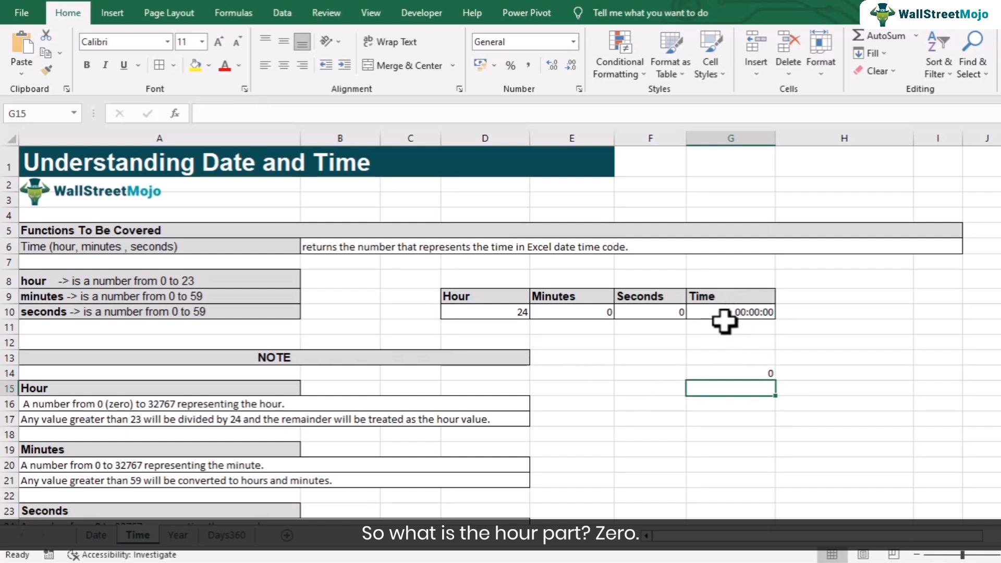
# - Test Hour values 26 and then 30 in D10, leaving G14 at 6
pyautogui.click(491, 312)
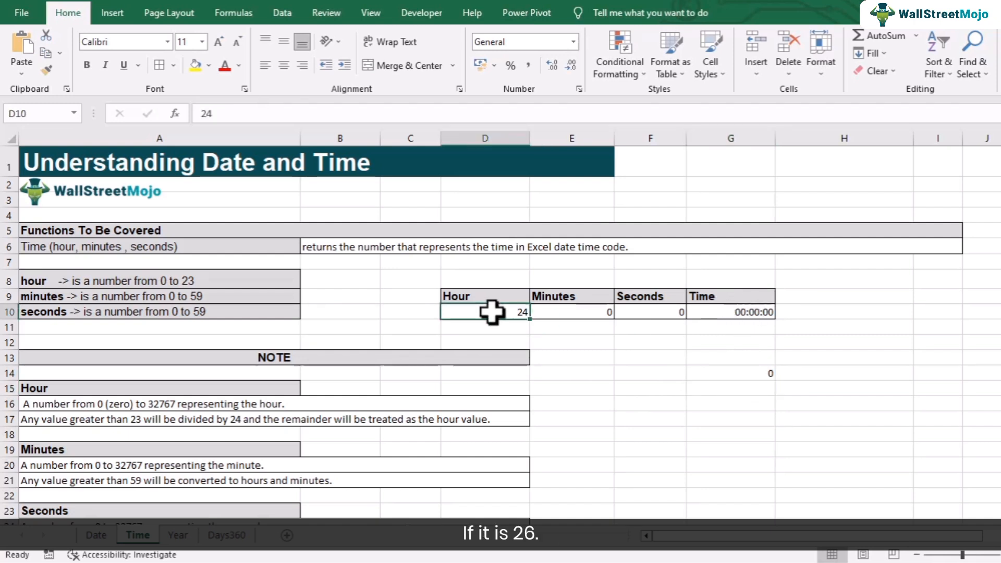
pyautogui.write('26')
pyautogui.click(772, 373)
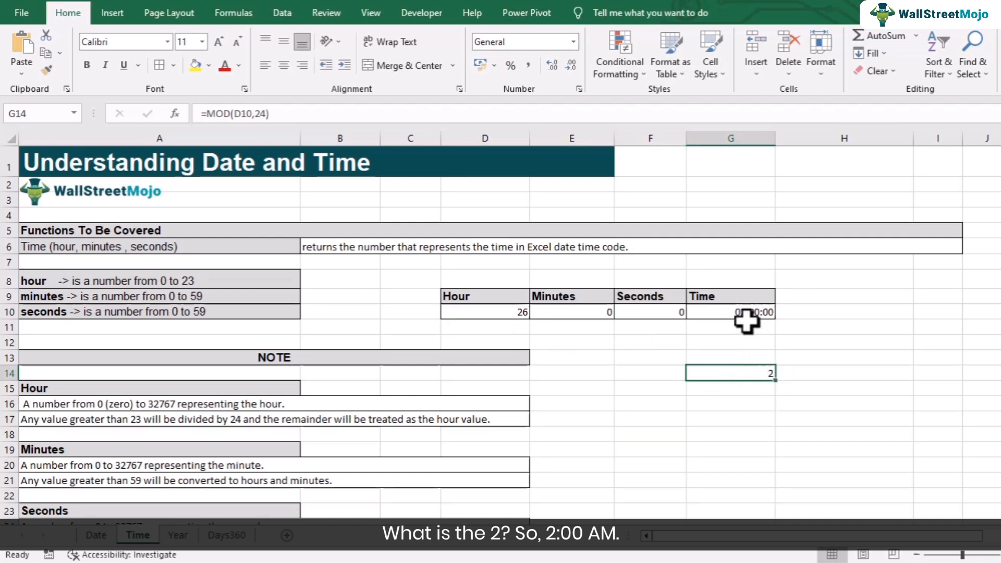
pyautogui.click(520, 313)
pyautogui.write('3')
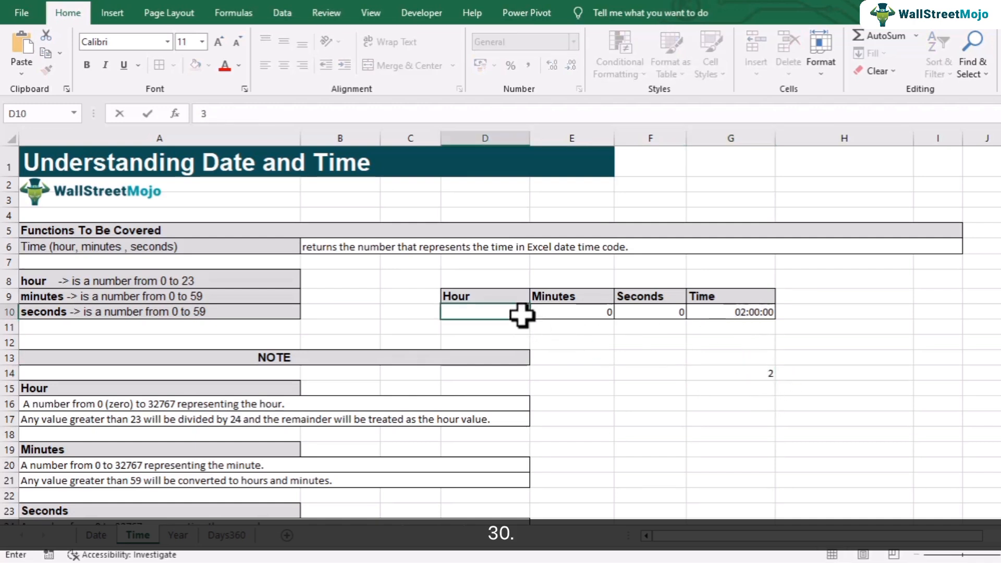
pyautogui.write('0')
pyautogui.click(733, 373)
pyautogui.doubleClick(732, 373)
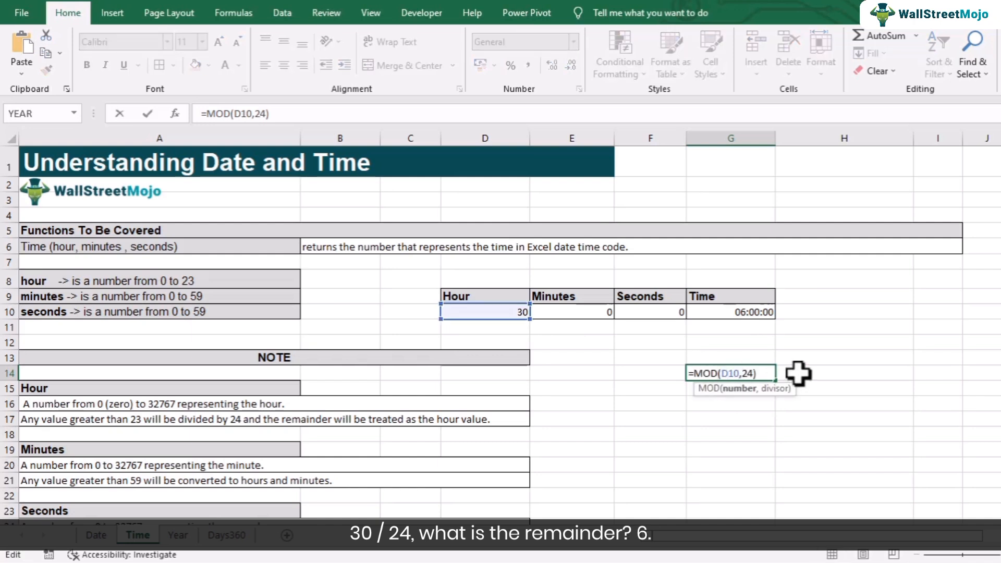
pyautogui.press('Return')
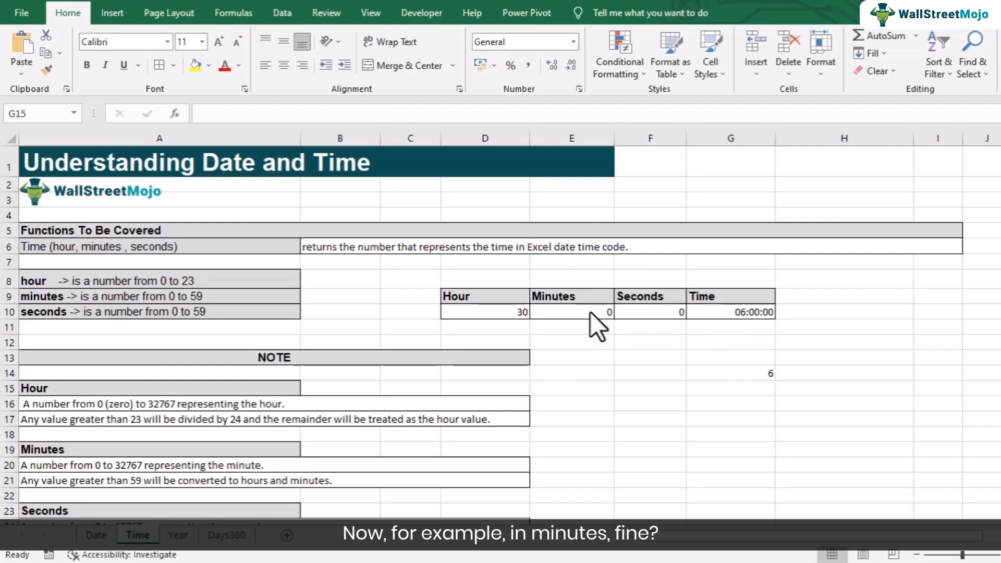
# - Try 59 and then 60 as the minutes in E10
pyautogui.scroll(-2, 412, 403)
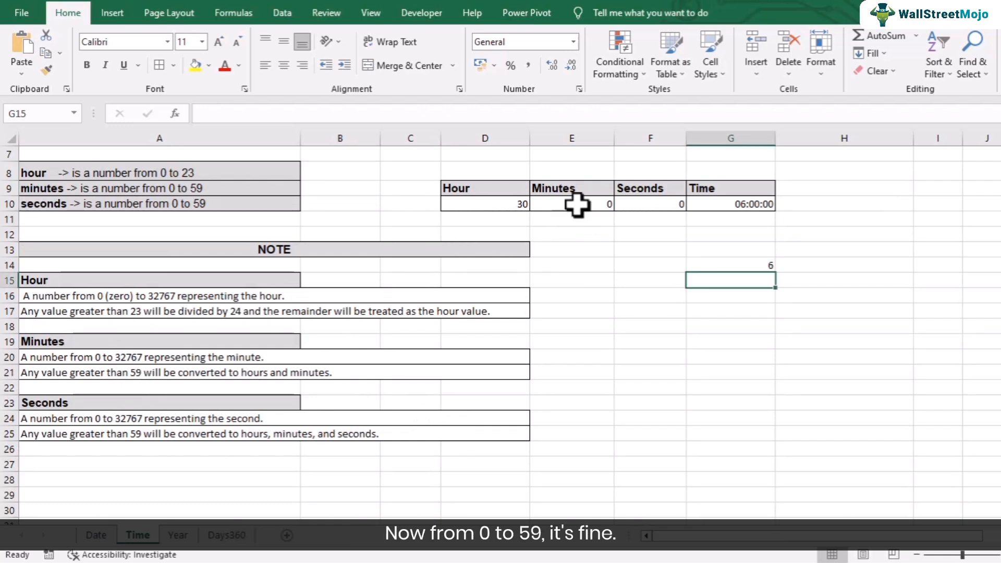
pyautogui.click(607, 250)
pyautogui.click(726, 266)
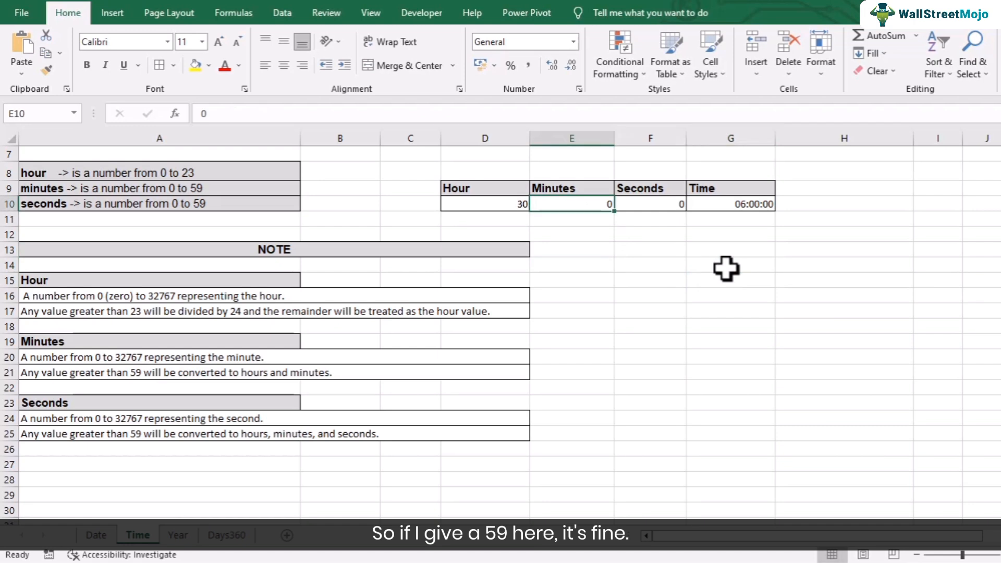
pyautogui.write('59')
pyautogui.press('Return')
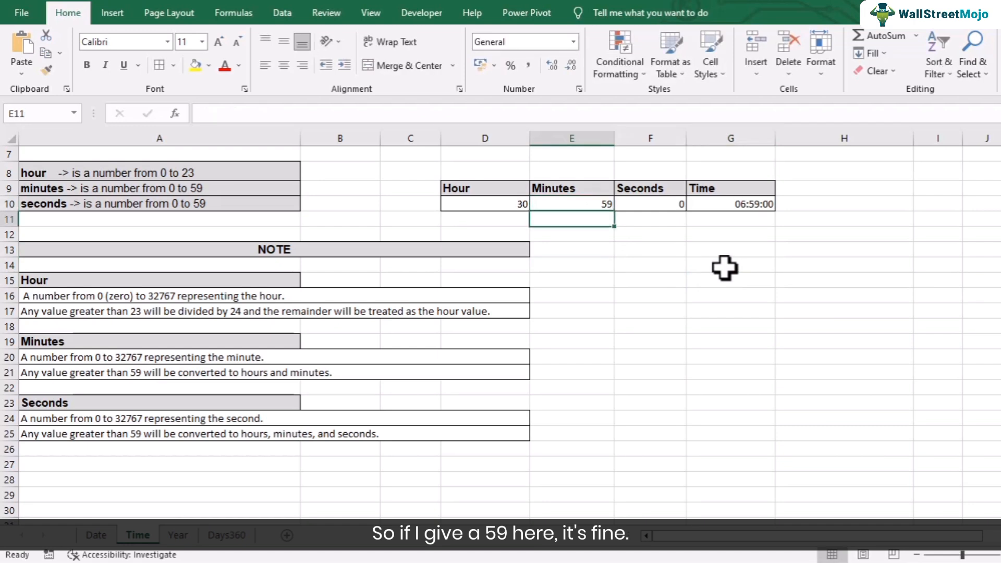
pyautogui.click(591, 205)
pyautogui.write('60')
pyautogui.press('Return')
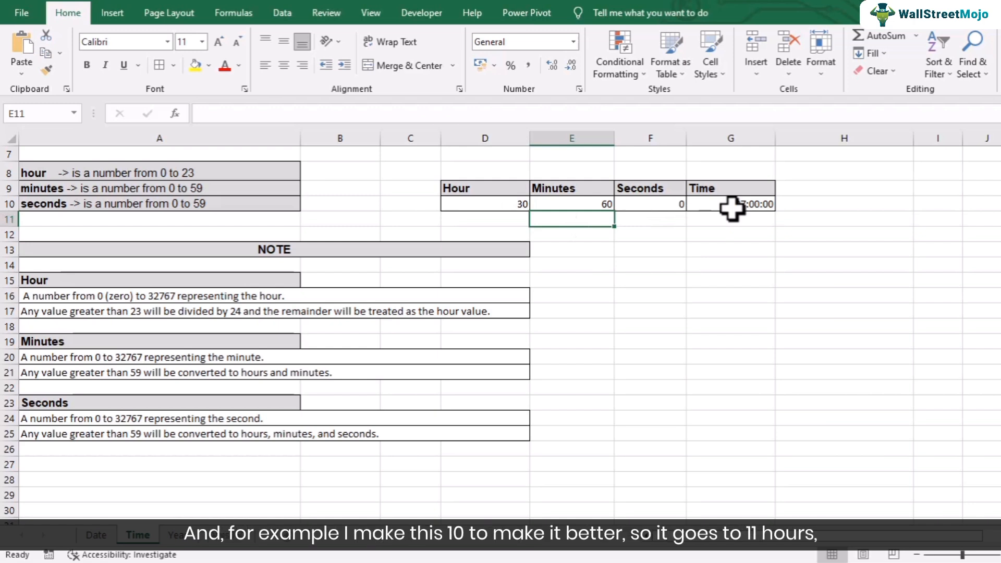
# - Set Hour to 10 and Minutes to 90 so G10 shows 11:30:00, and start an Hours label in F15
pyautogui.click(524, 203)
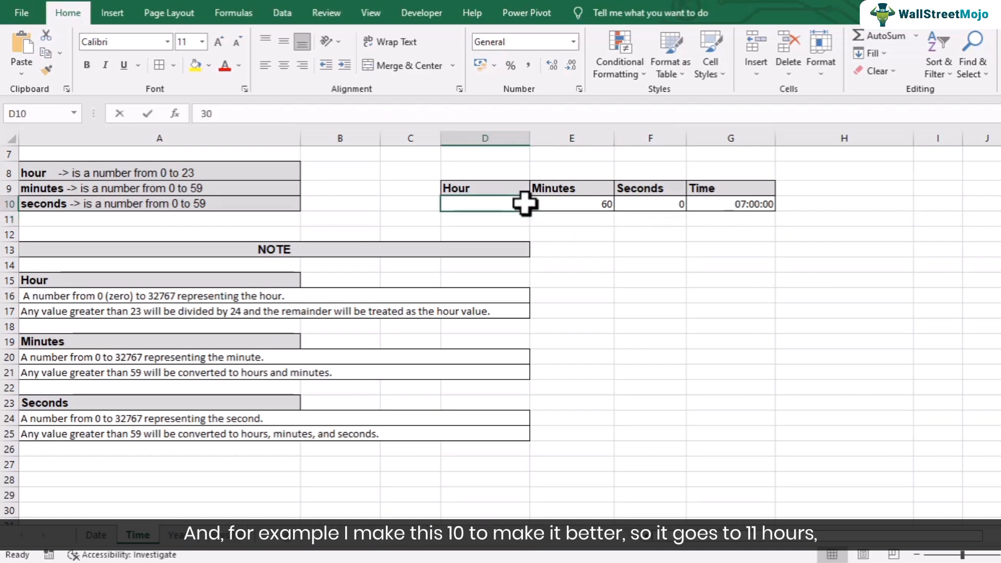
pyautogui.write('10')
pyautogui.press('Return')
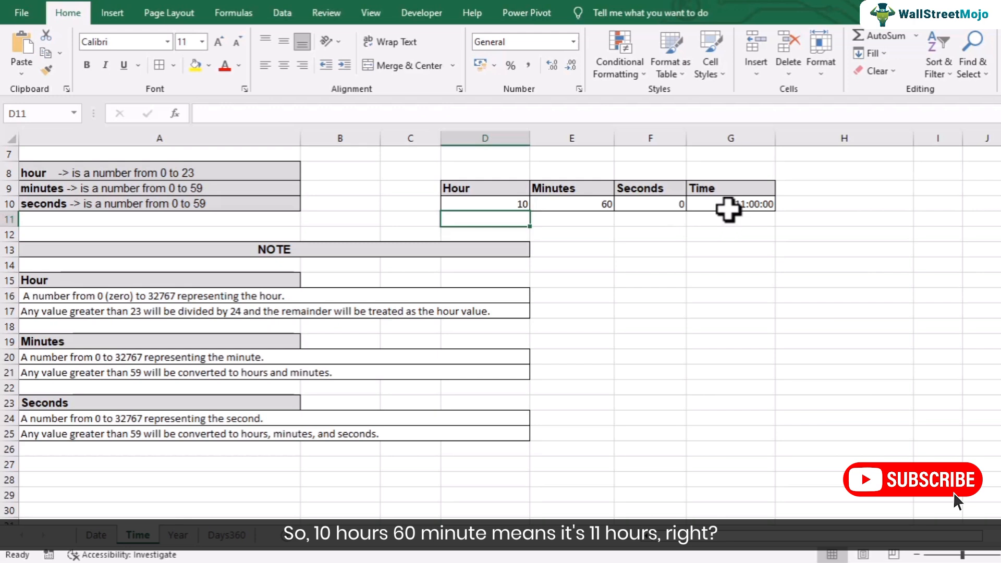
pyautogui.click(600, 206)
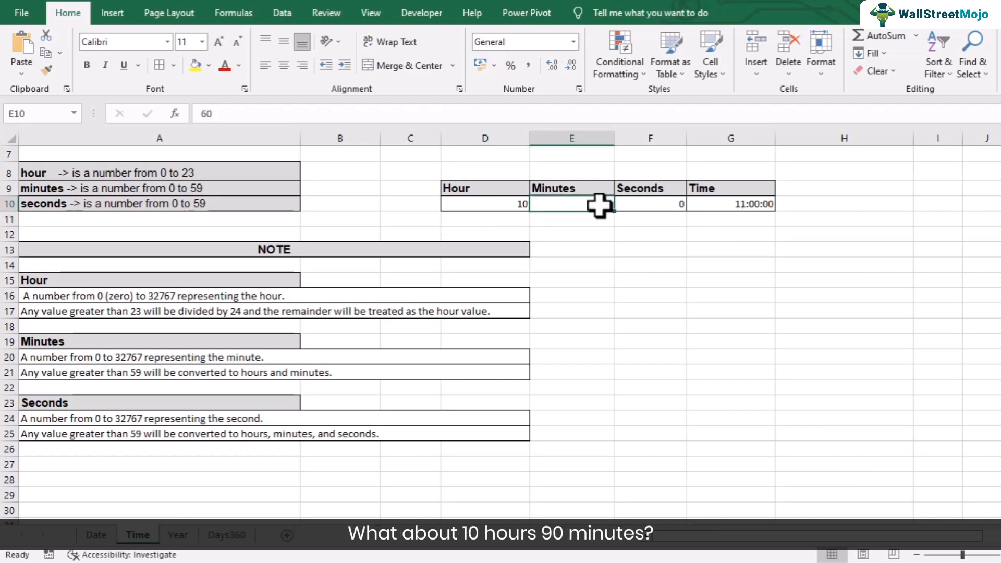
pyautogui.write('90')
pyautogui.press('Return')
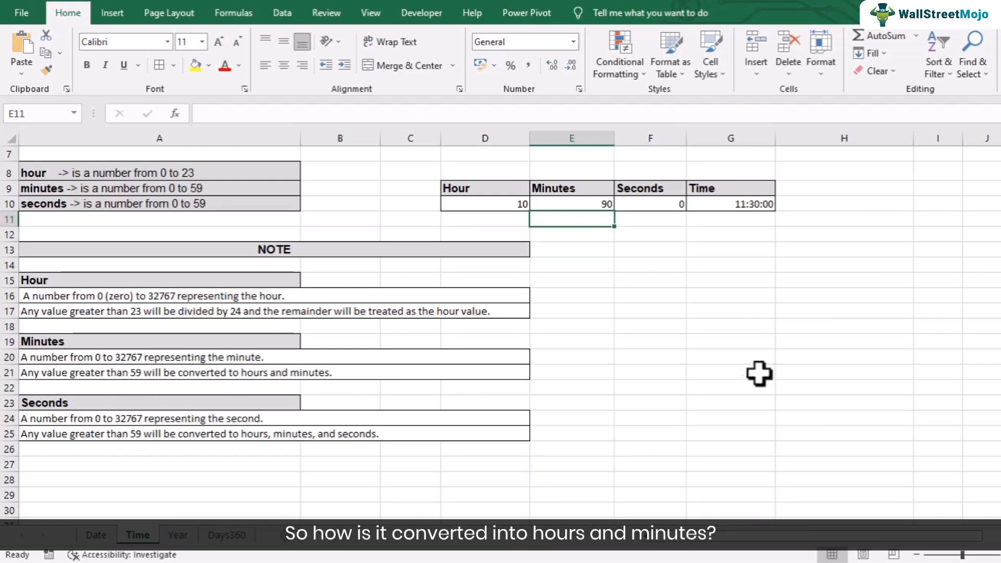
pyautogui.click(670, 280)
pyautogui.write('Hours')
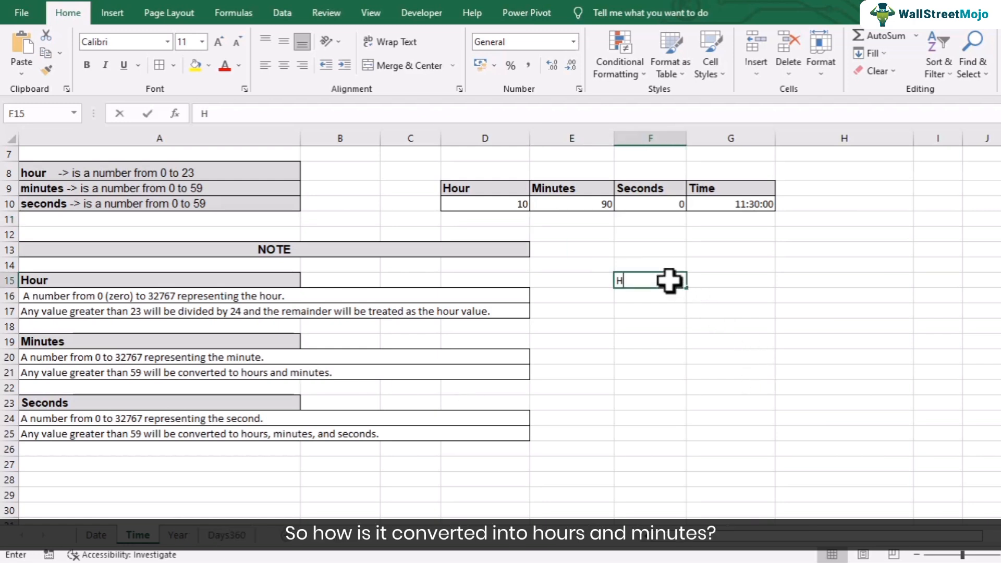
# - Label F15 'Hours' and enter =TRUNC(E10/60,0) in G15, returning 1
pyautogui.click(727, 287)
pyautogui.write('=trunc(')
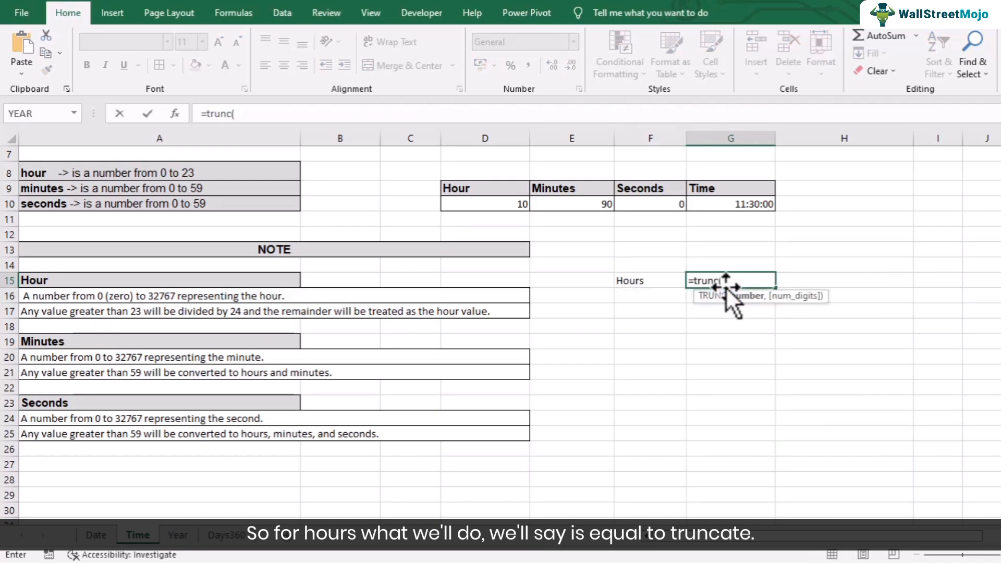
pyautogui.click(600, 205)
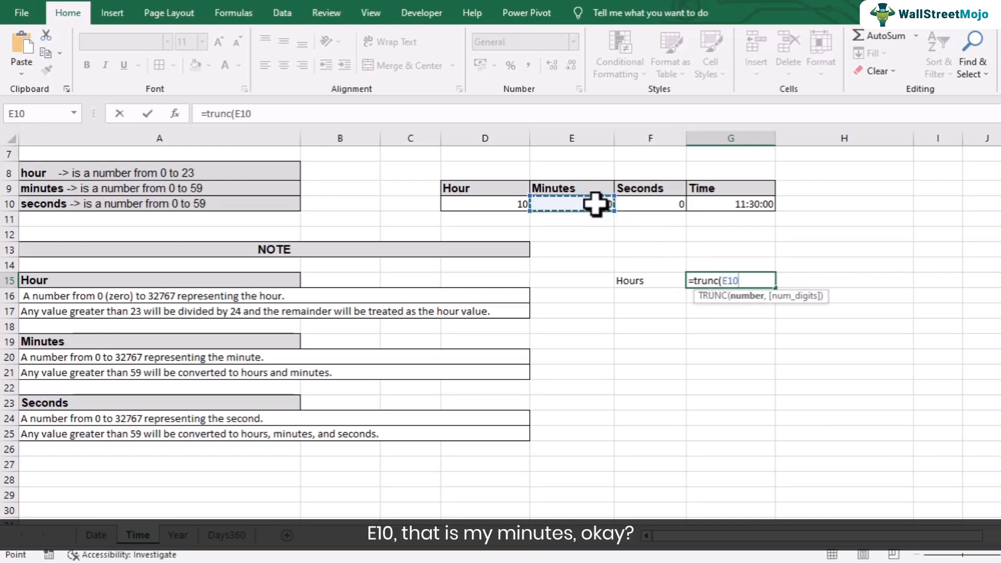
pyautogui.write('/')
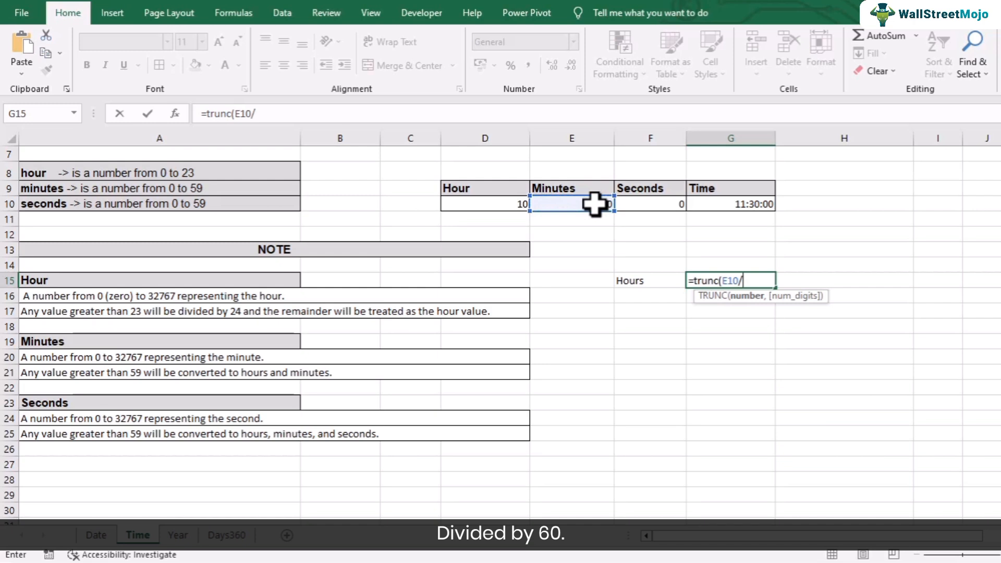
pyautogui.write('60,0')
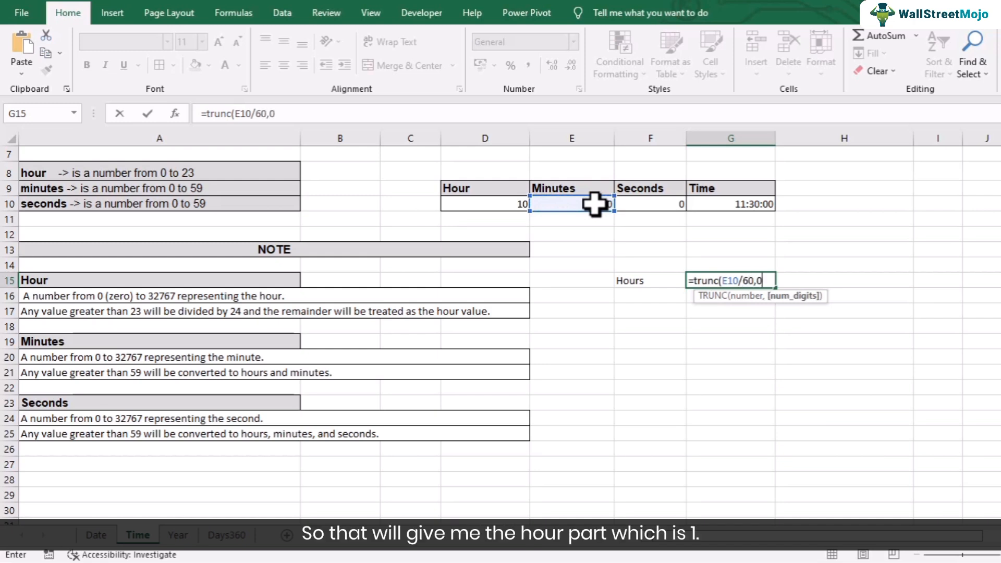
pyautogui.press('Return')
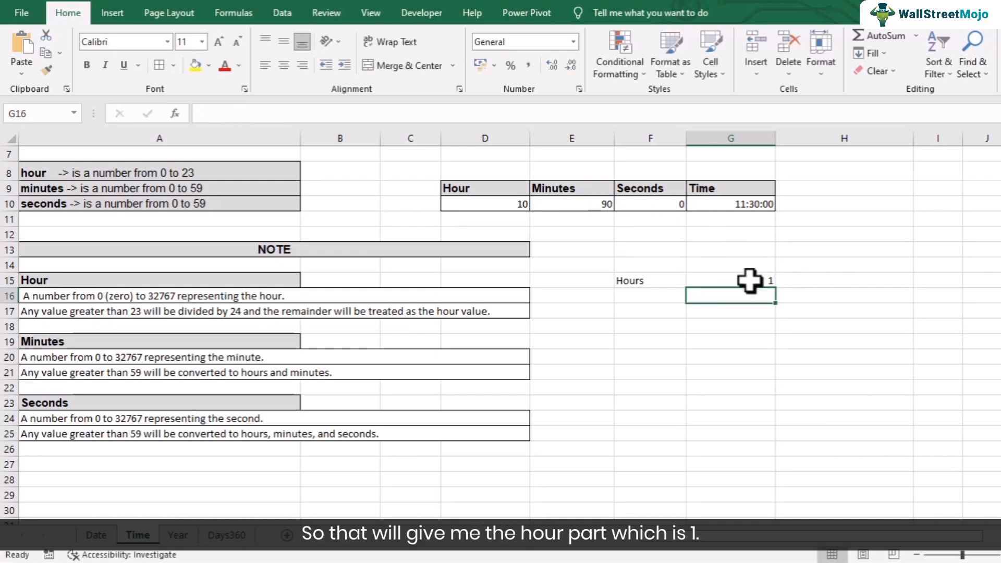
pyautogui.click(733, 276)
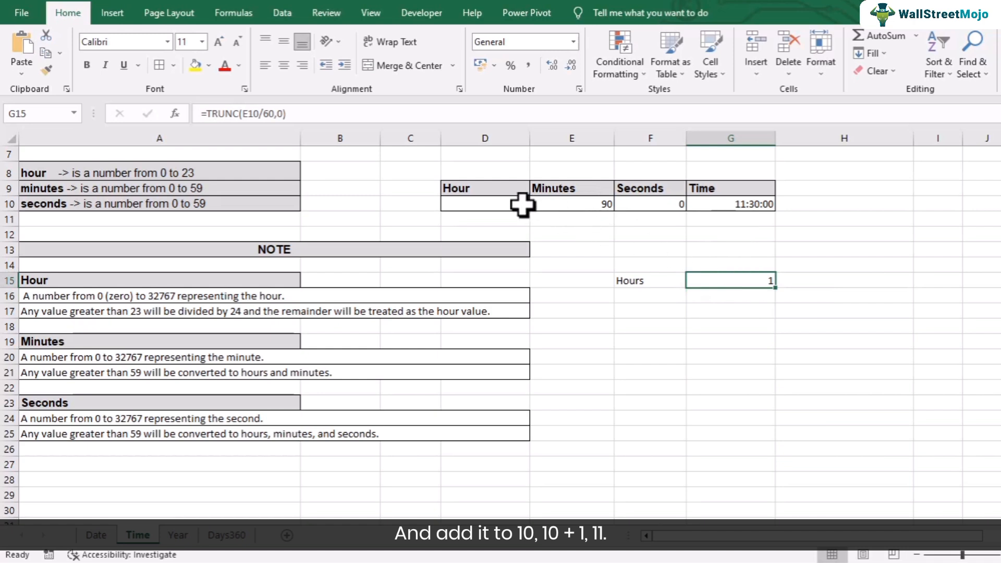
# - Label F16 'Minutes' and enter =MOD(E10,60) in G16, returning 30
pyautogui.click(656, 292)
pyautogui.write('Miut')
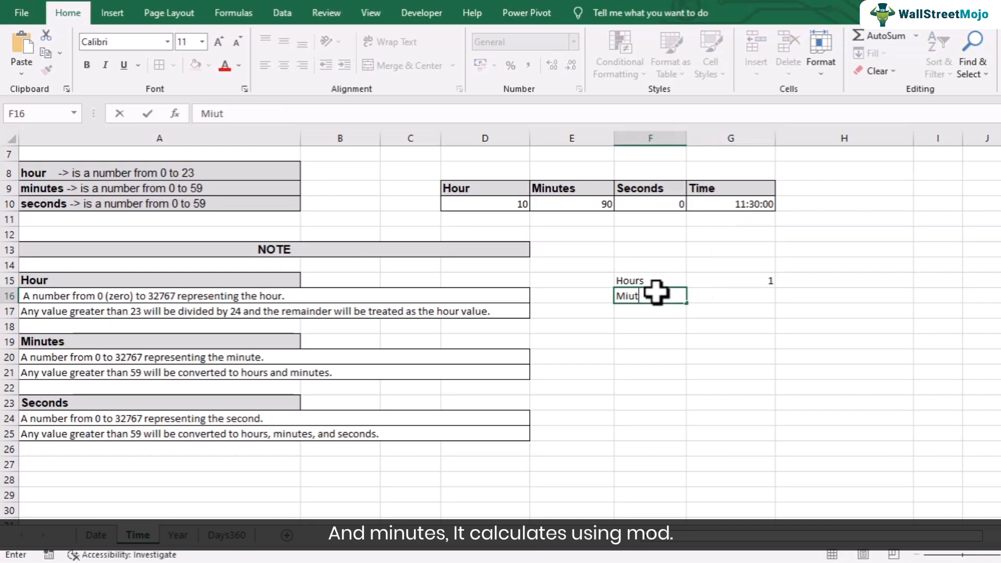
pyautogui.write('nutes')
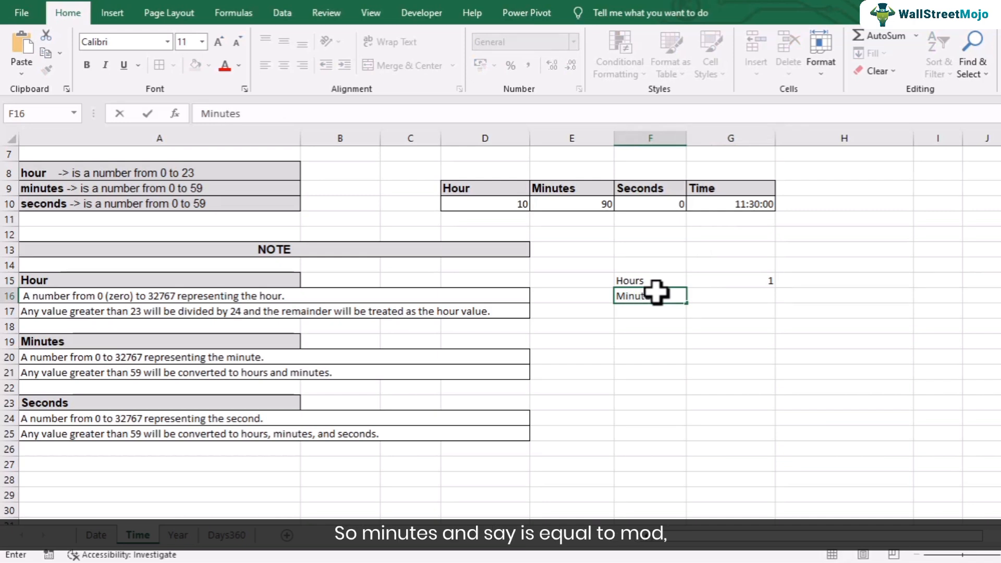
pyautogui.click(757, 297)
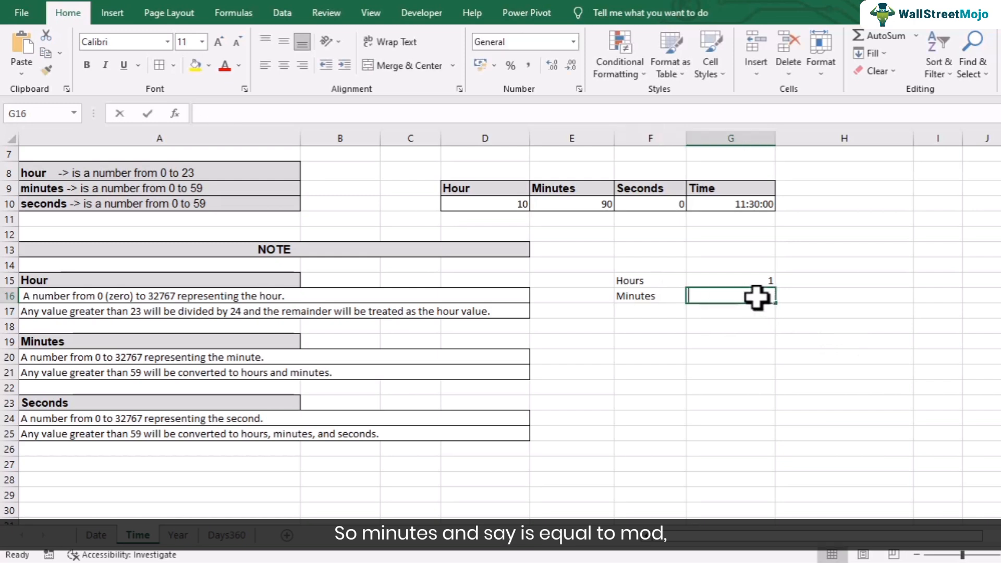
pyautogui.write('=mod(')
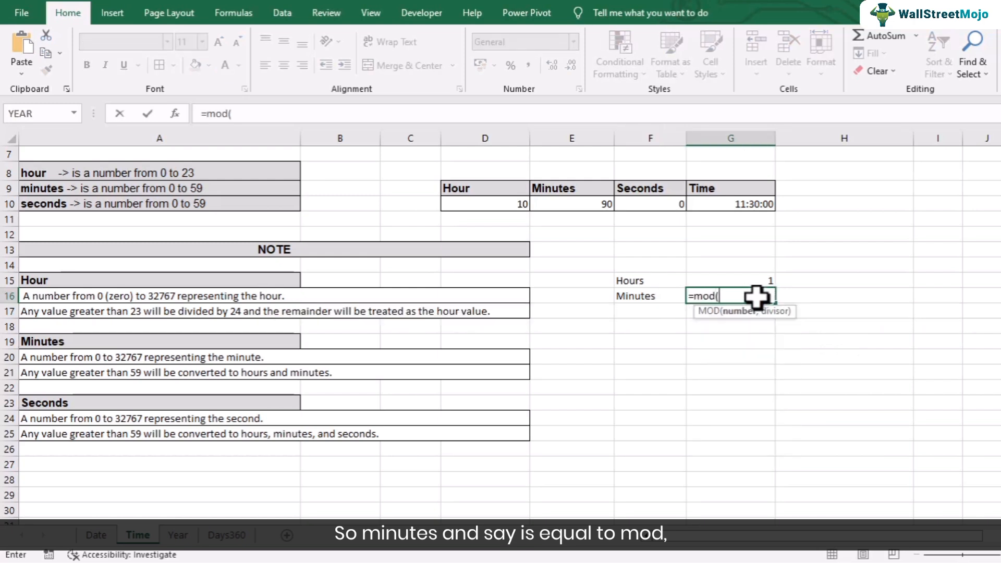
pyautogui.click(596, 200)
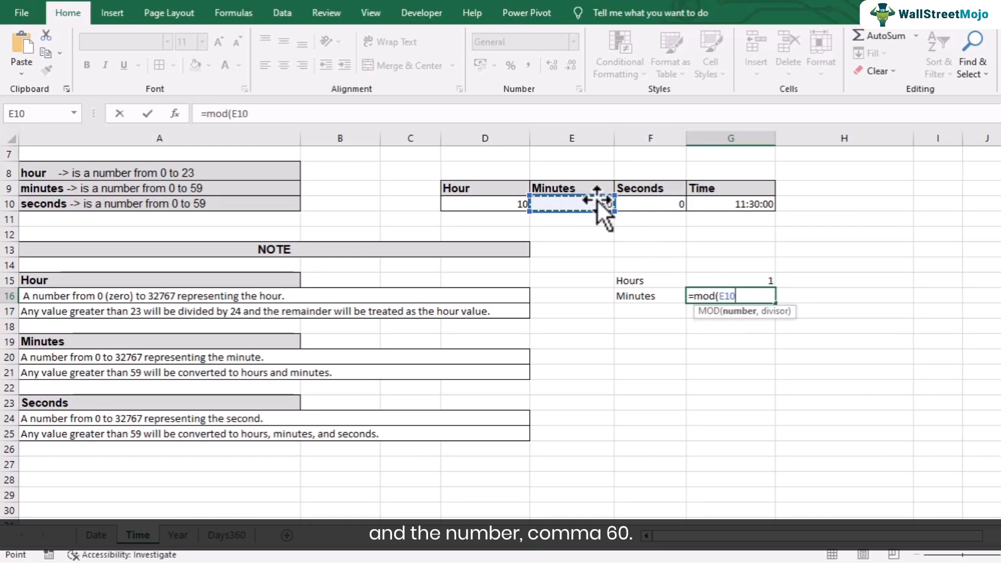
pyautogui.write(',')
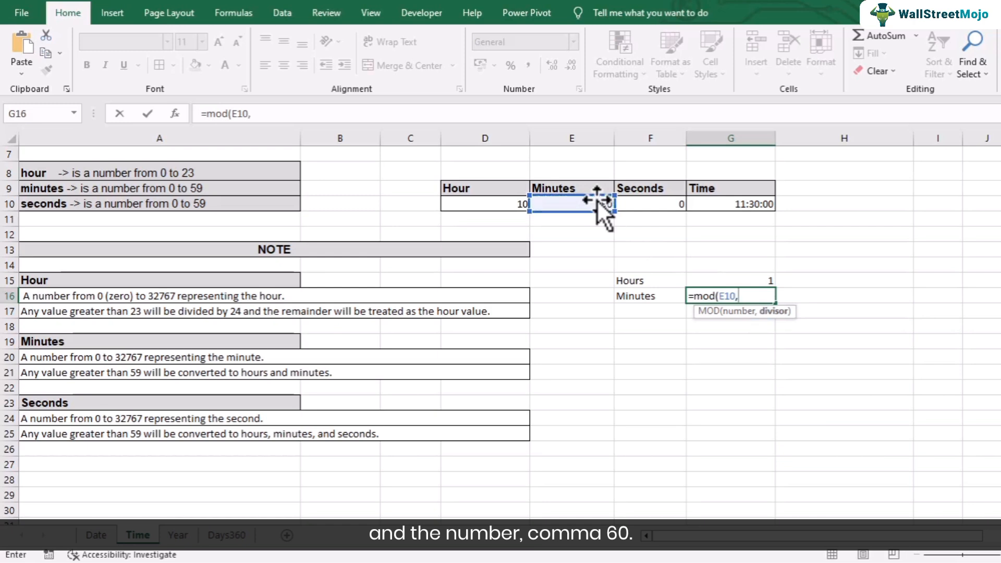
pyautogui.write('60)')
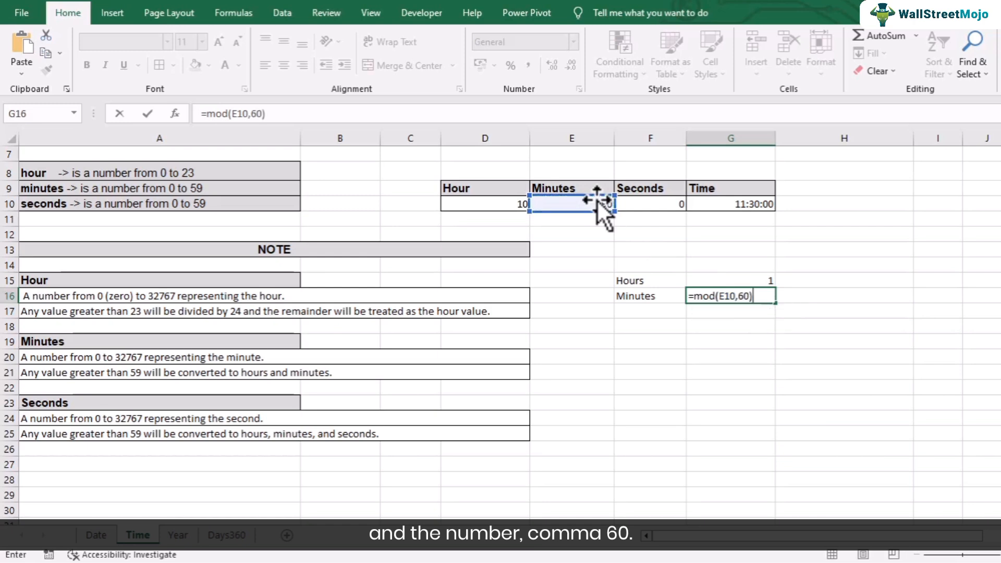
pyautogui.press('Return')
# - Review the G15 and G16 formulas against the 90 minutes and 10 hours inputs
pyautogui.click(730, 284)
pyautogui.click(726, 290)
pyautogui.click(597, 203)
pyautogui.click(730, 281)
pyautogui.click(744, 309)
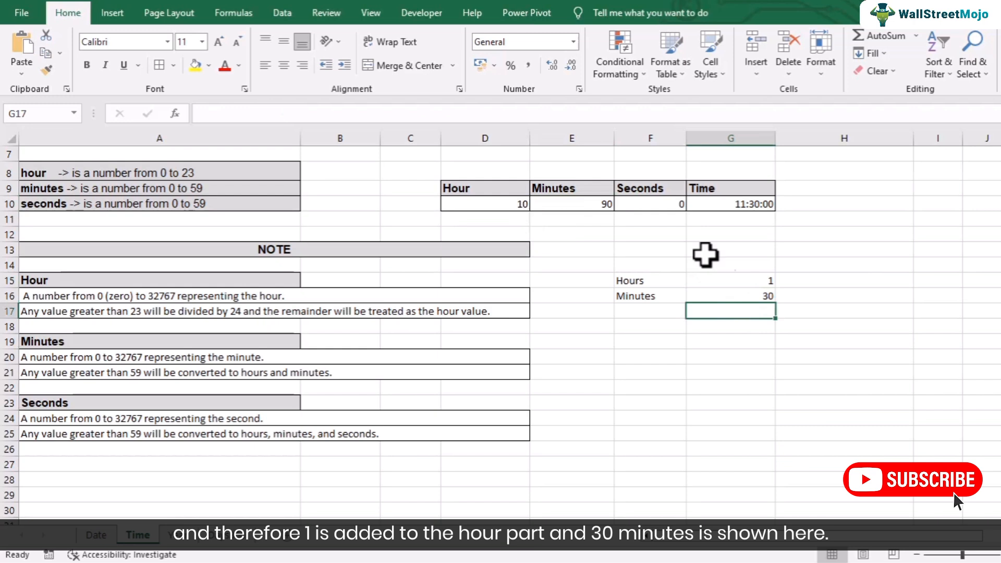
pyautogui.click(516, 205)
pyautogui.click(735, 294)
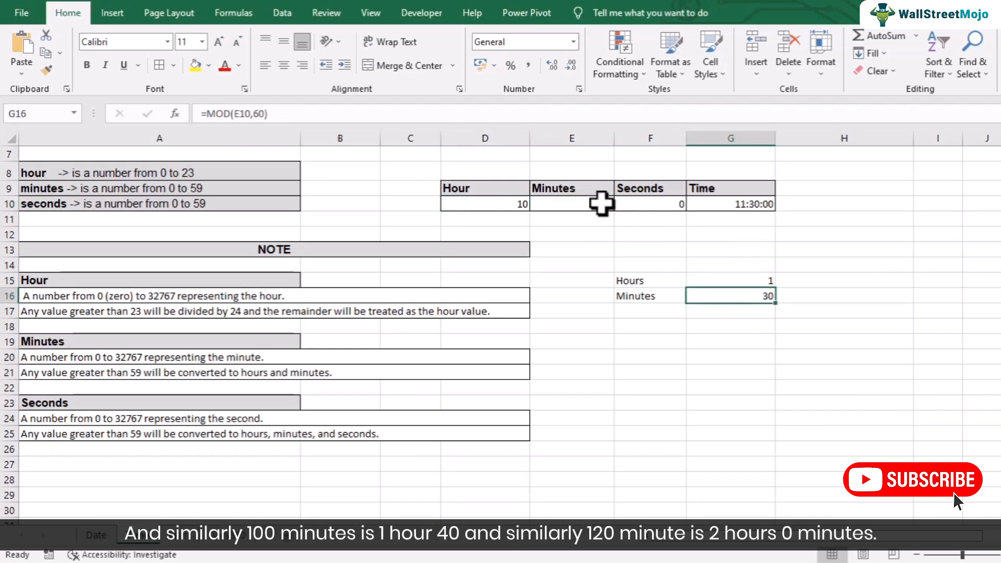
# - Change the minutes in E10 to 100, then 120, making Time 12:00:00
pyautogui.click(602, 203)
pyautogui.write('10')
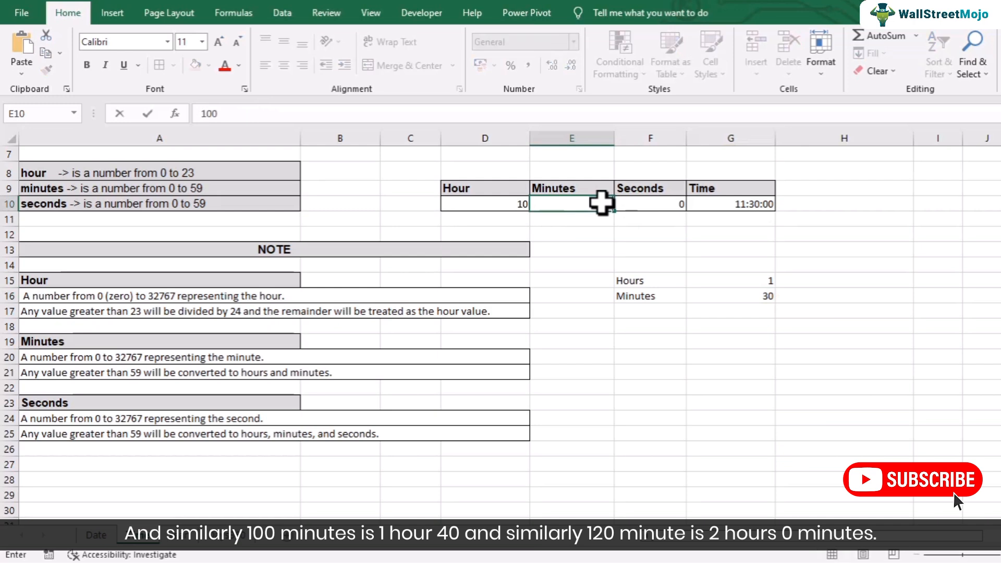
pyautogui.write('0')
pyautogui.press('Return')
pyautogui.click(568, 204)
pyautogui.write('1')
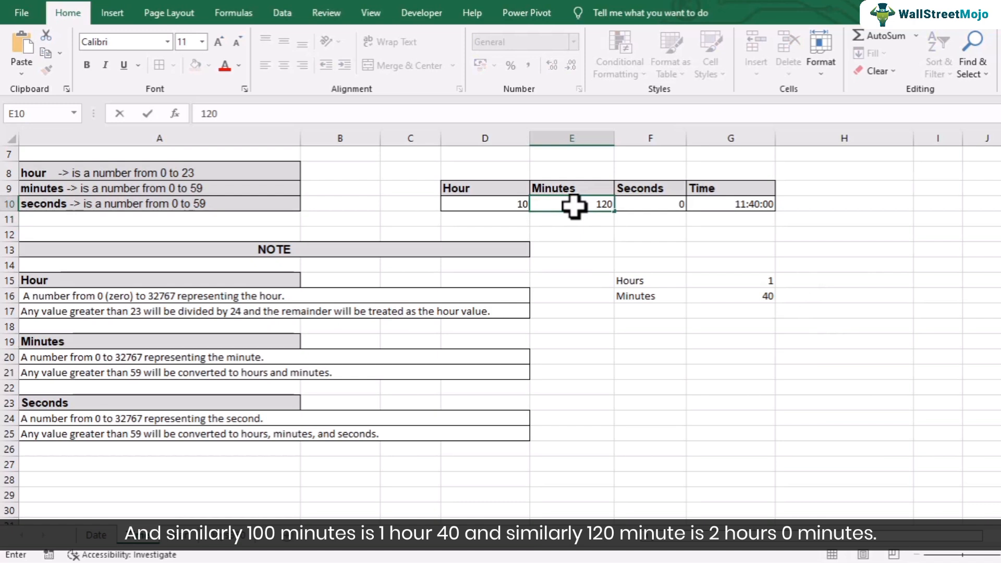
pyautogui.write('20')
pyautogui.press('Return')
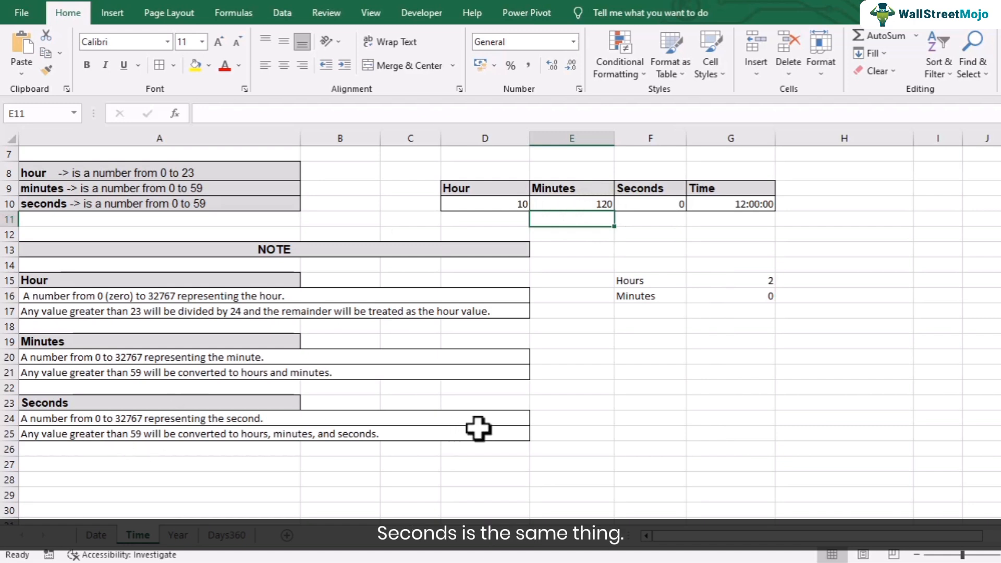
# - Set the seconds in F10 to 59, then 60, rolling Time to 12:01:00
pyautogui.click(665, 203)
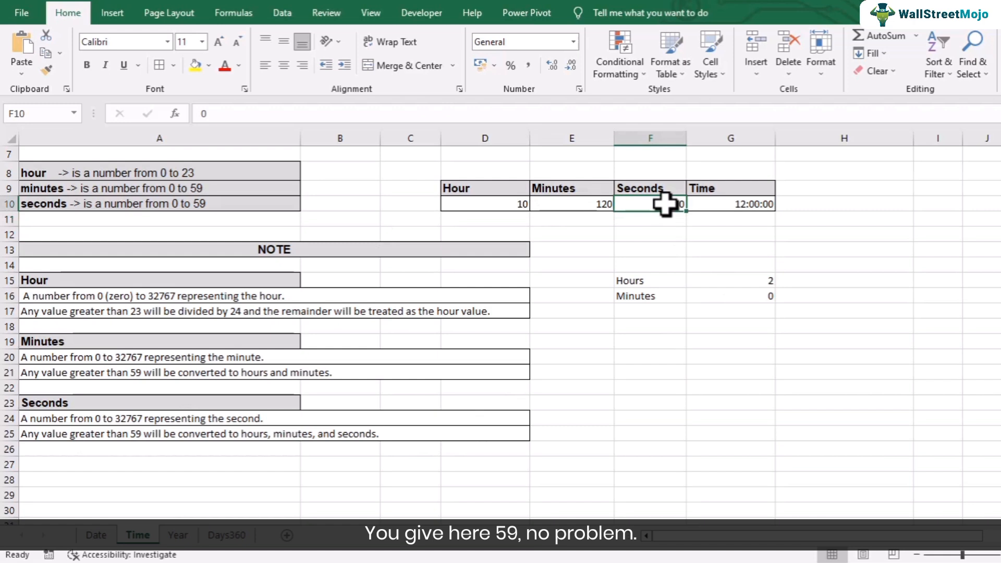
pyautogui.write('59')
pyautogui.press('Return')
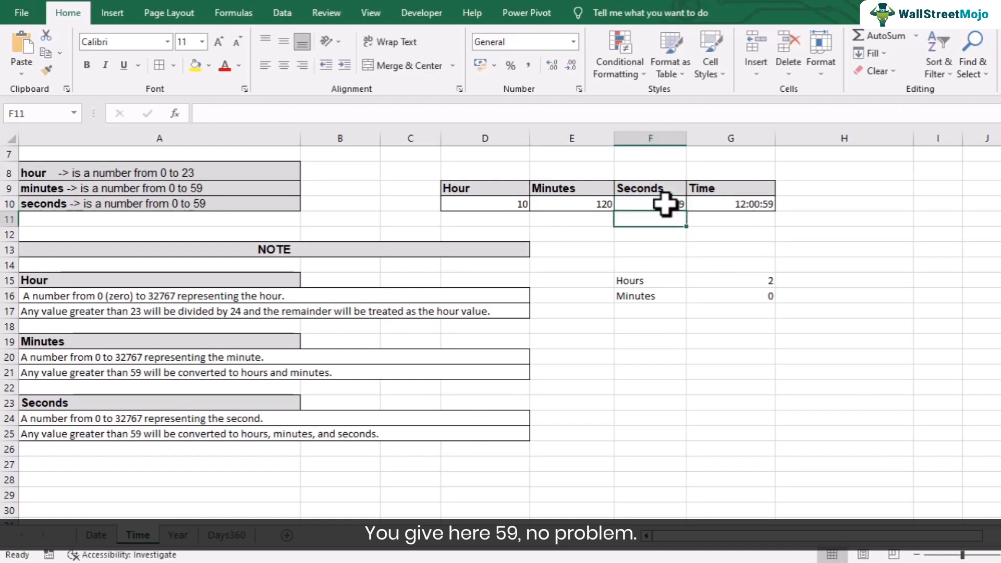
pyautogui.click(666, 204)
pyautogui.doubleClick(666, 204)
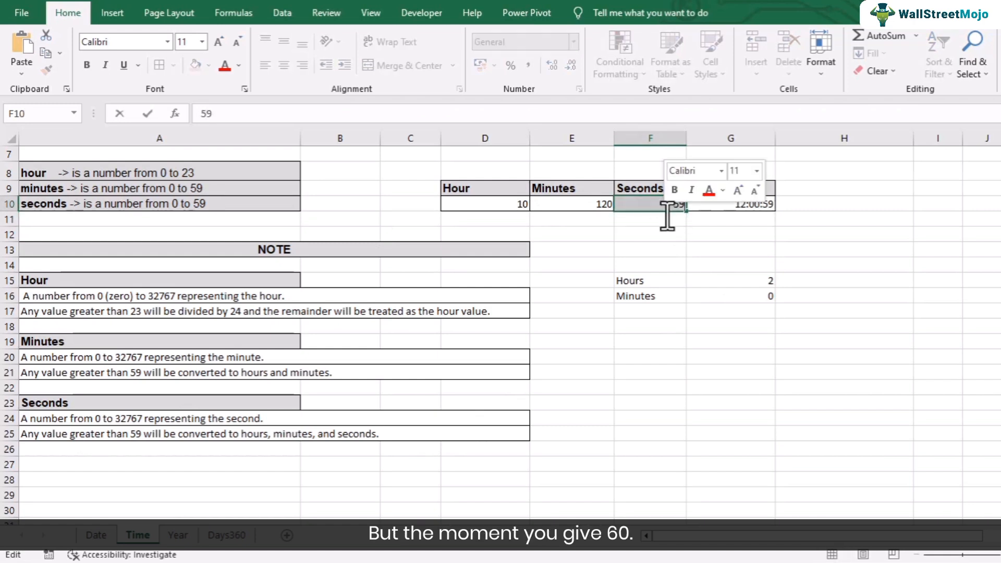
pyautogui.doubleClick(666, 204)
pyautogui.write('60')
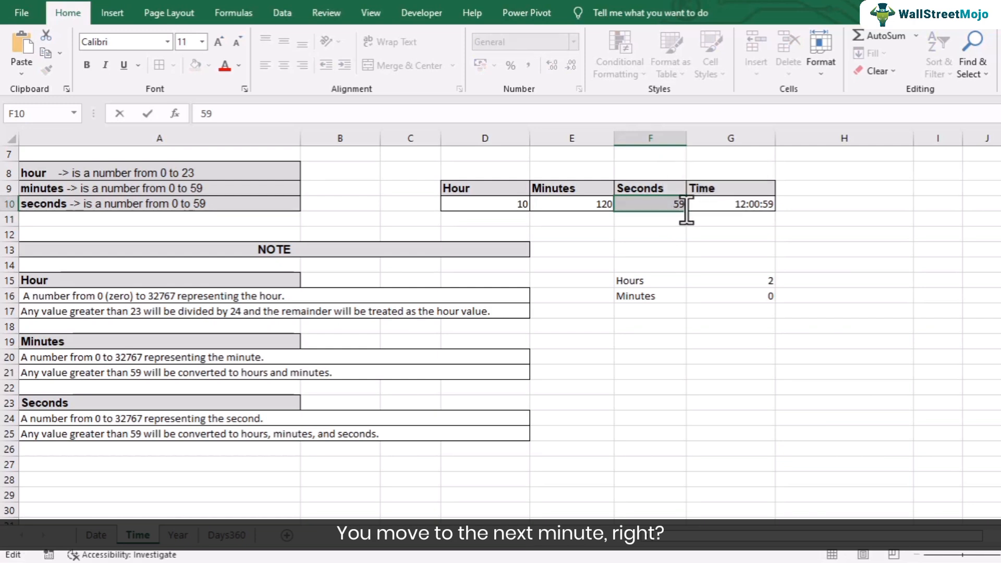
pyautogui.press('Return')
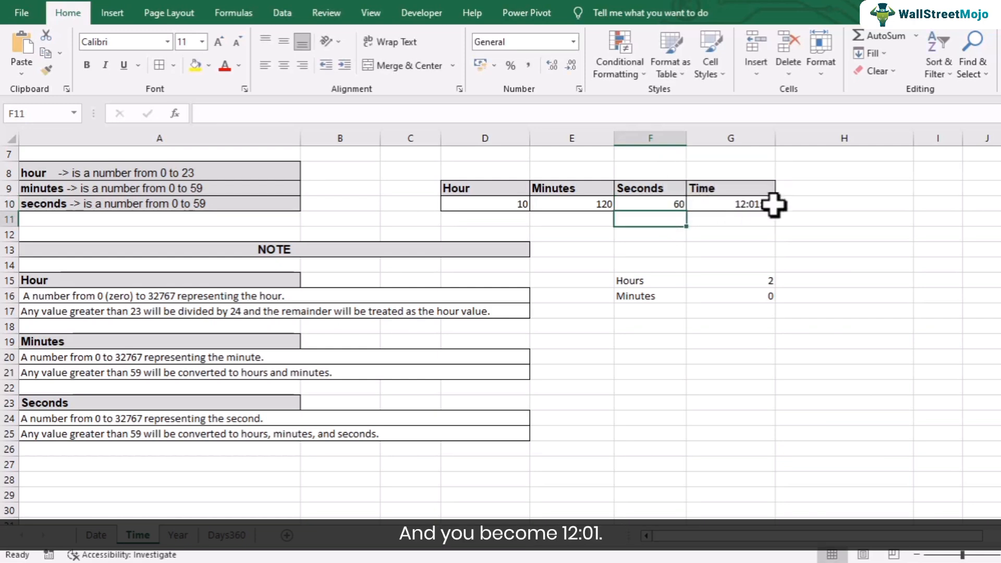
pyautogui.click(653, 326)
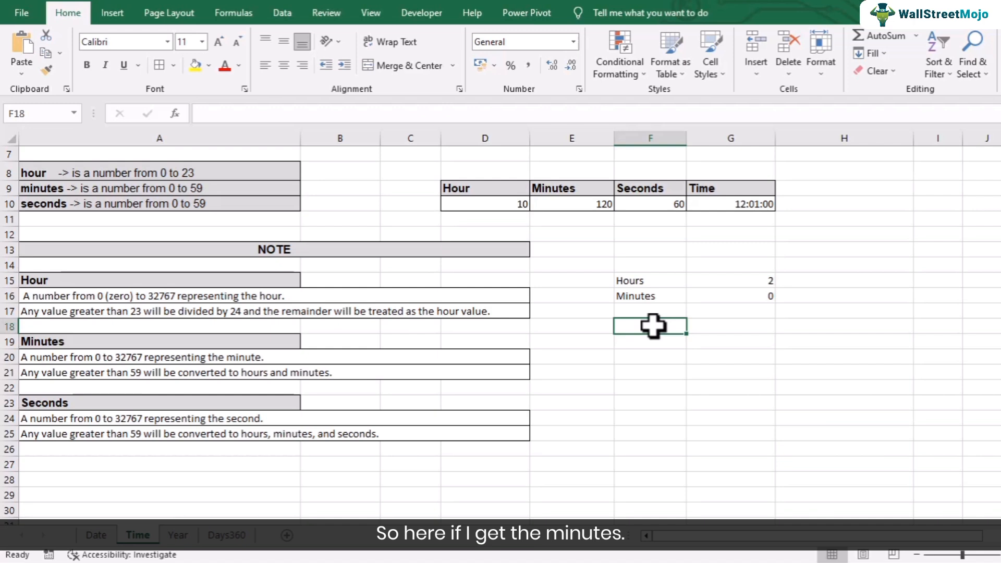
# - Enter the labels Minutes in F18 and Seconds in F19
pyautogui.write('Minu')
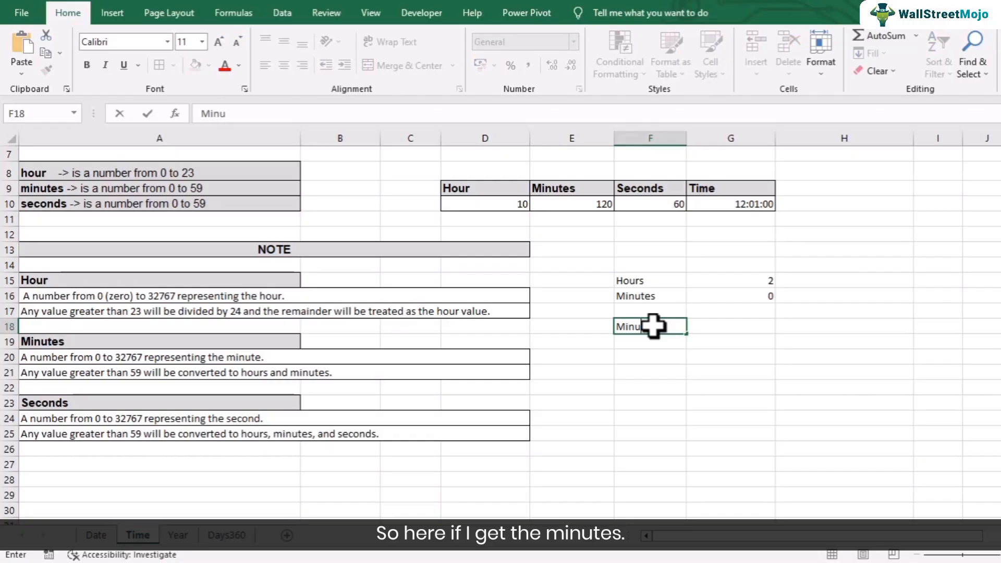
pyautogui.write('tes')
pyautogui.press('Return')
pyautogui.write('S')
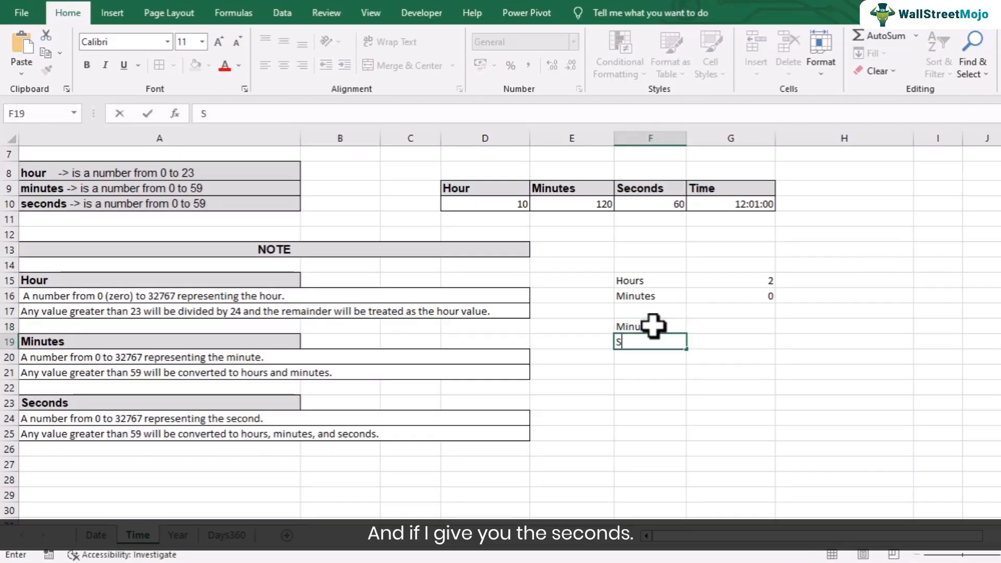
pyautogui.write('econds')
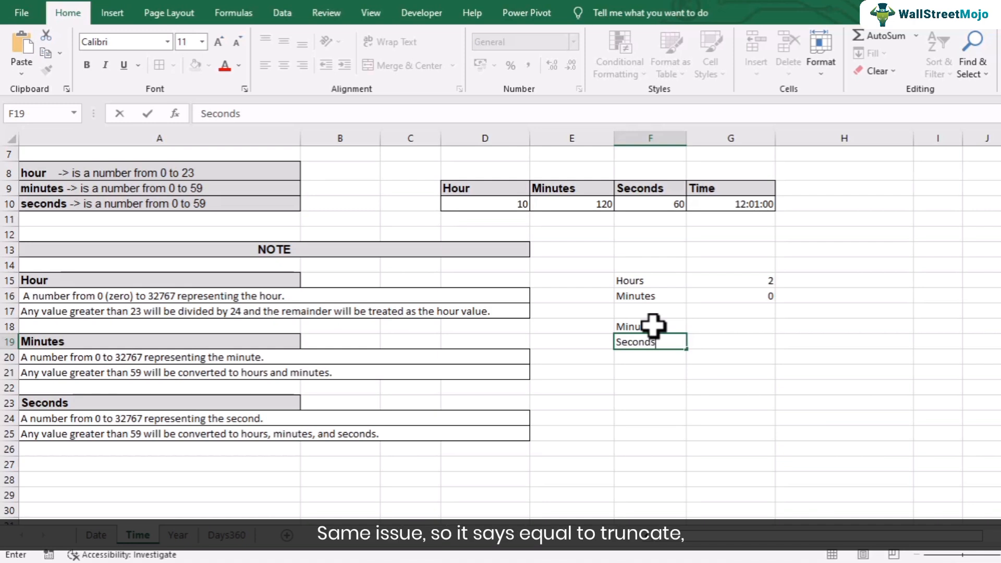
pyautogui.press('Tab')
# - Enter =TRUNC(F10/60,0) in G18 to get the whole minutes, returning 1
pyautogui.press('Up')
pyautogui.write('=')
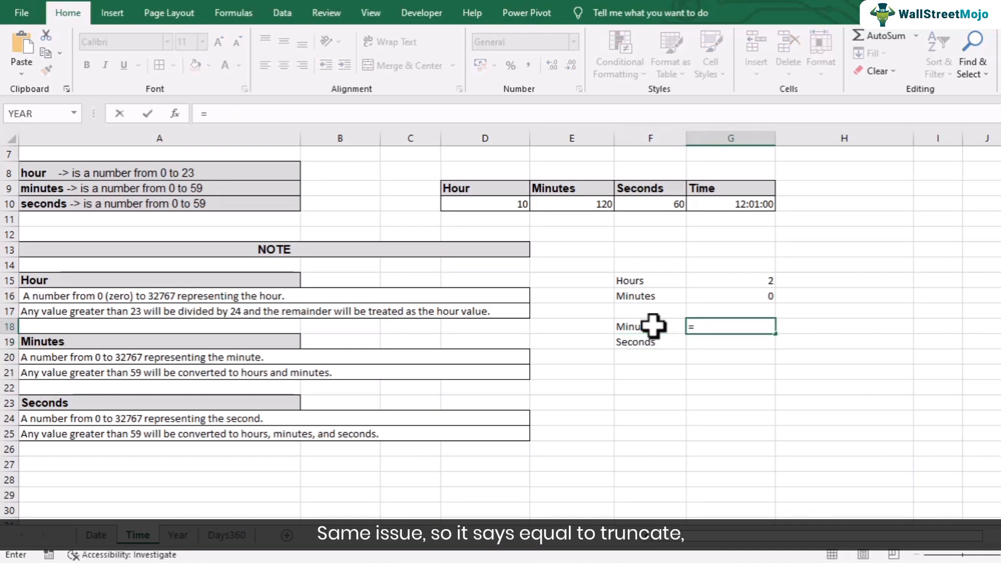
pyautogui.write('trunc')
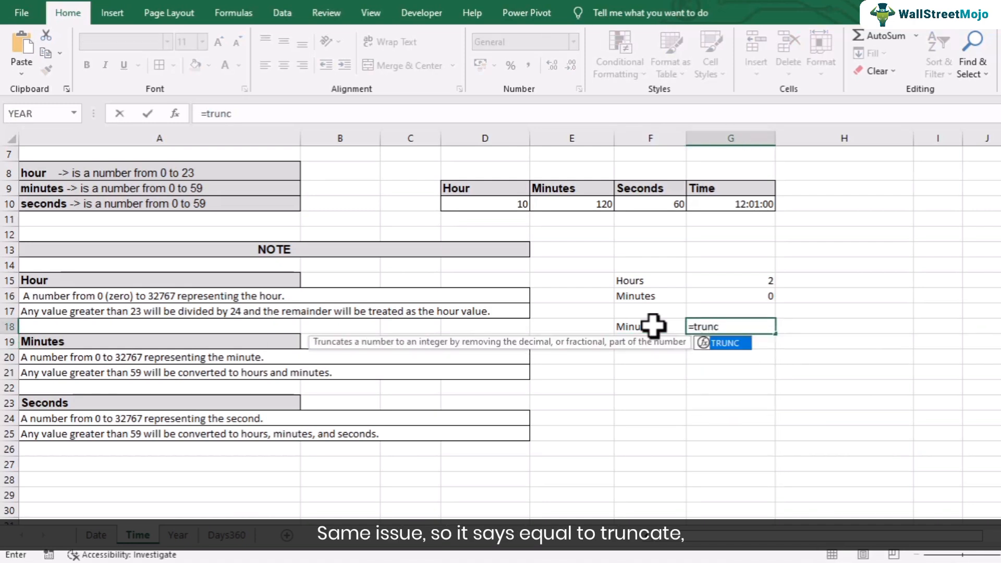
pyautogui.write('(')
pyautogui.click(670, 204)
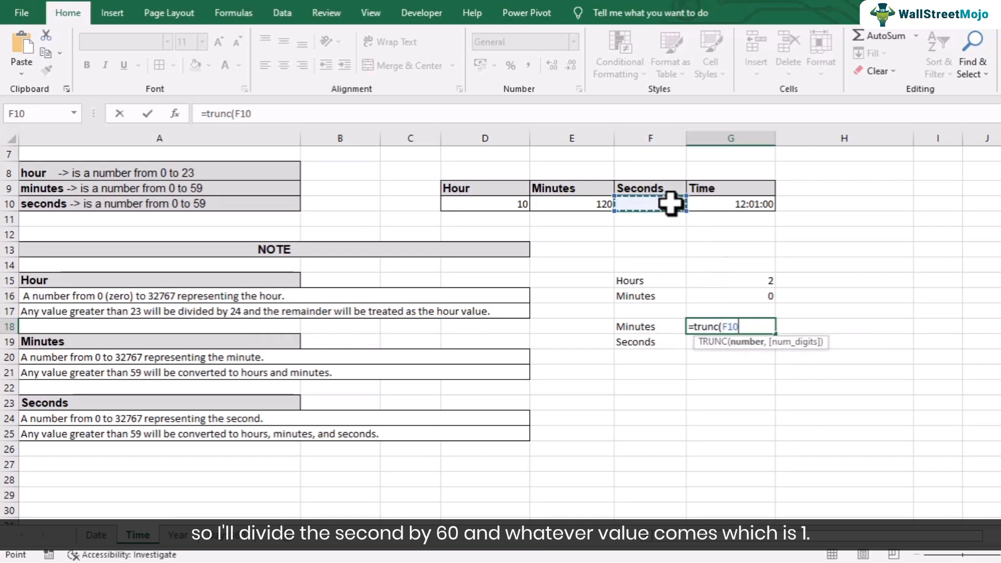
pyautogui.write('/60,0')
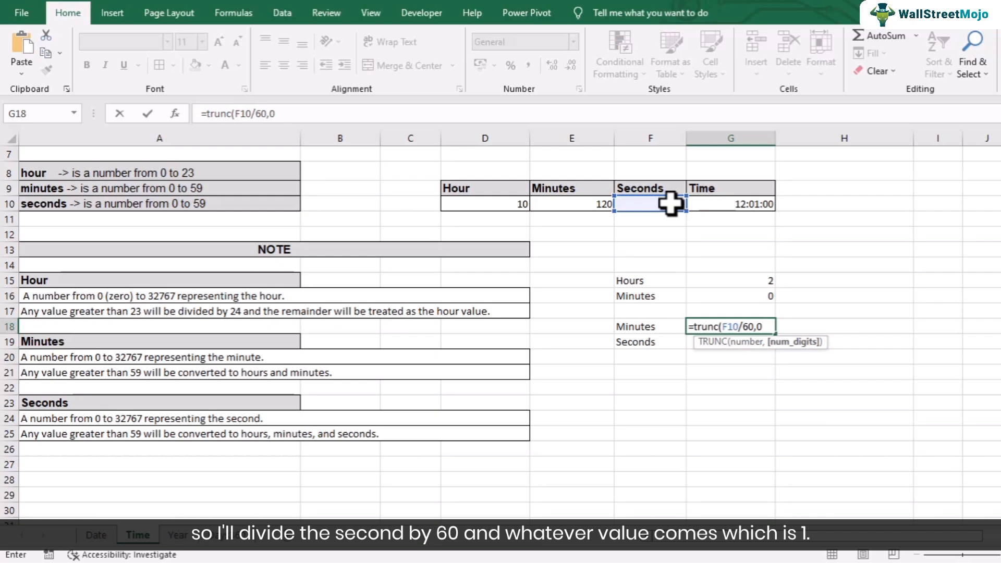
pyautogui.write(')')
pyautogui.press('Return')
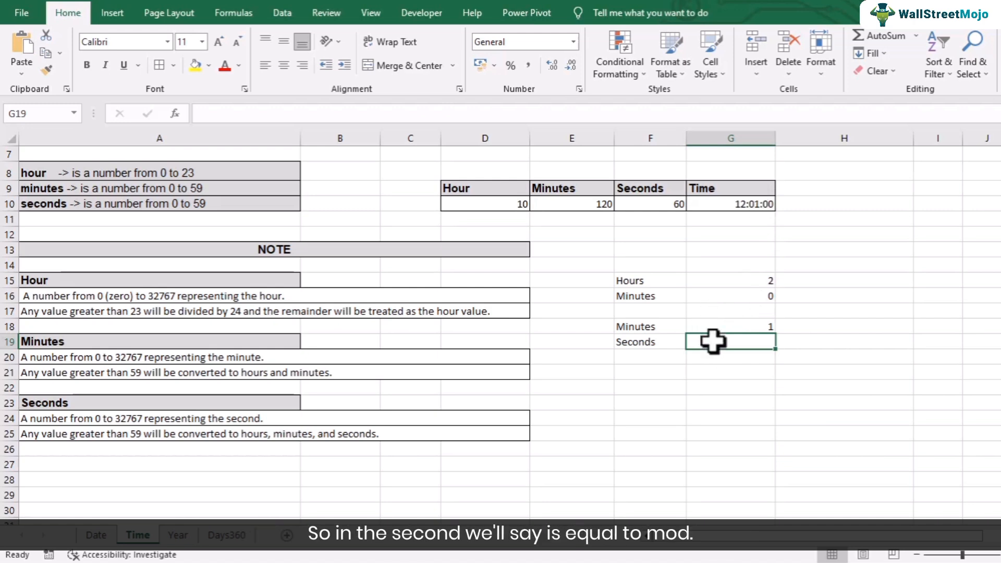
# - Enter =MOD(F10,60) in G19 to get the leftover seconds, returning 0
pyautogui.write('mod(')
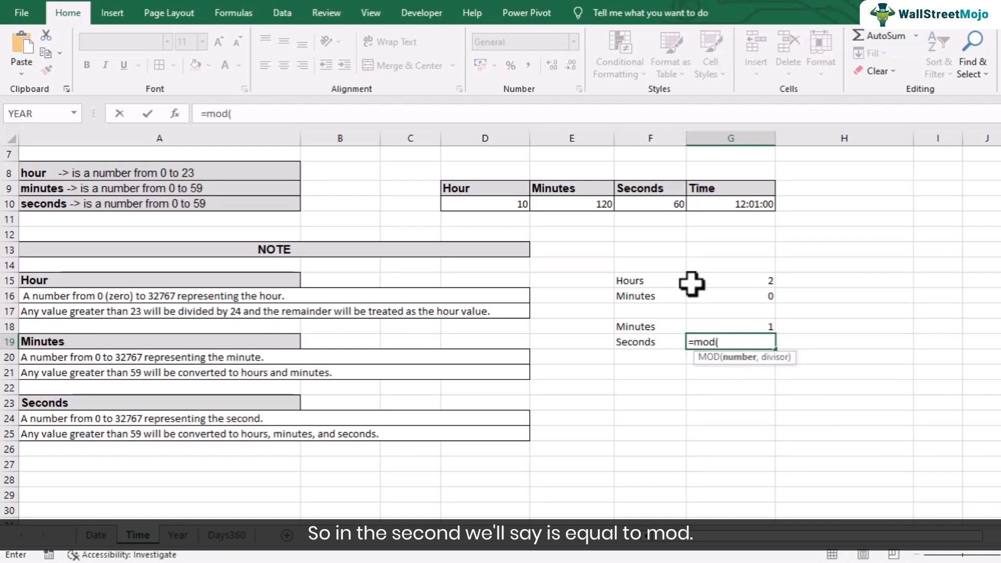
pyautogui.click(649, 203)
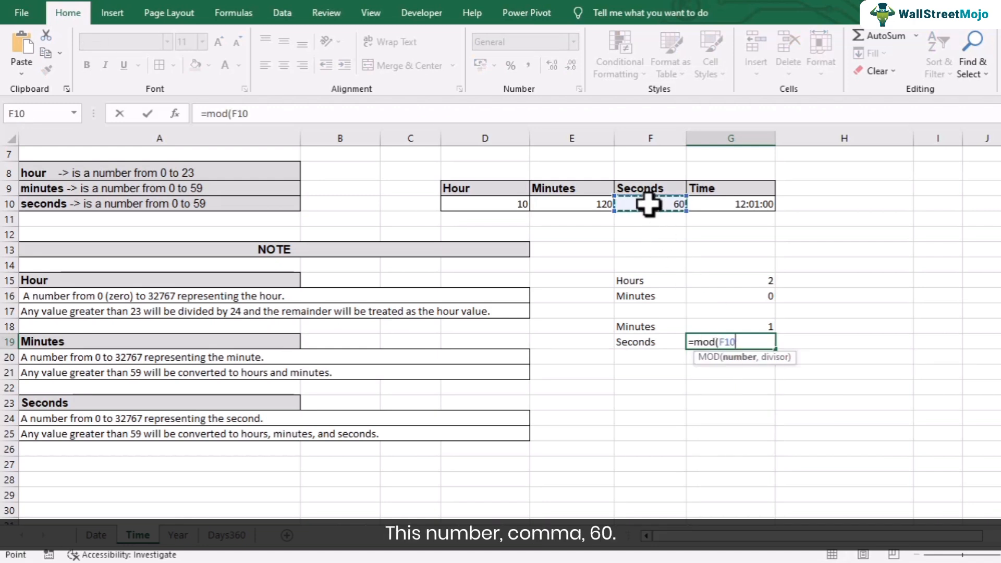
pyautogui.write(',')
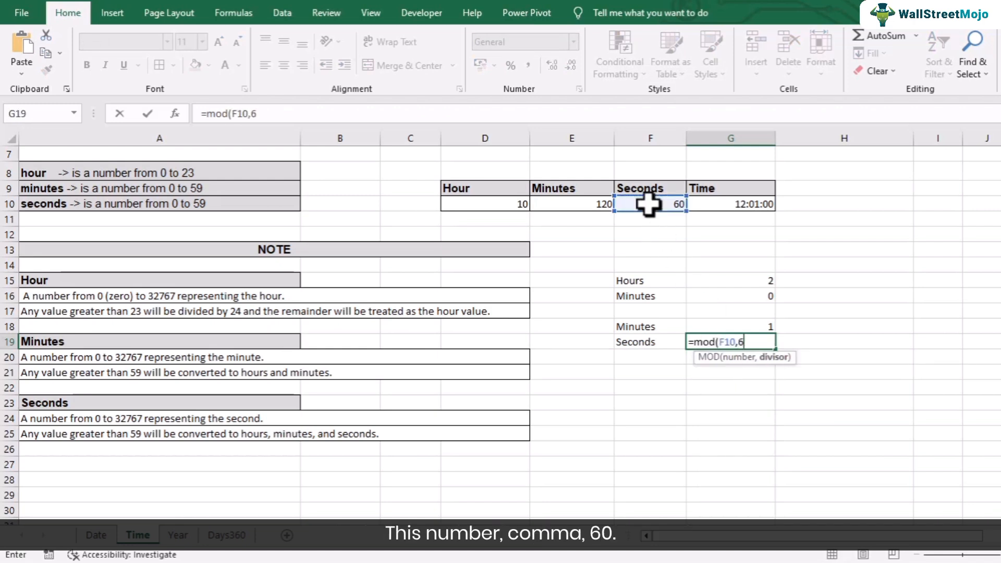
pyautogui.write('60)')
pyautogui.press('Return')
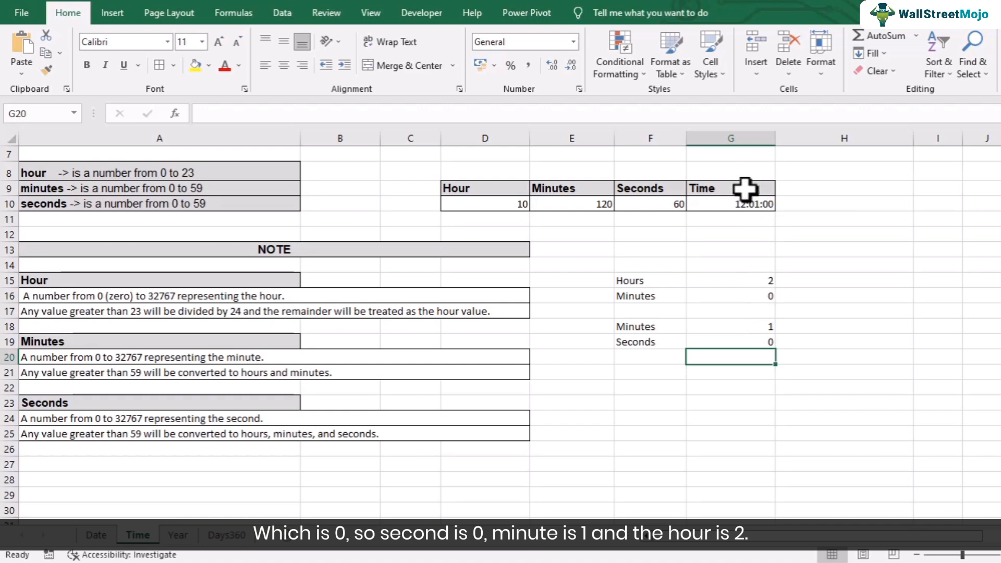
pyautogui.click(598, 204)
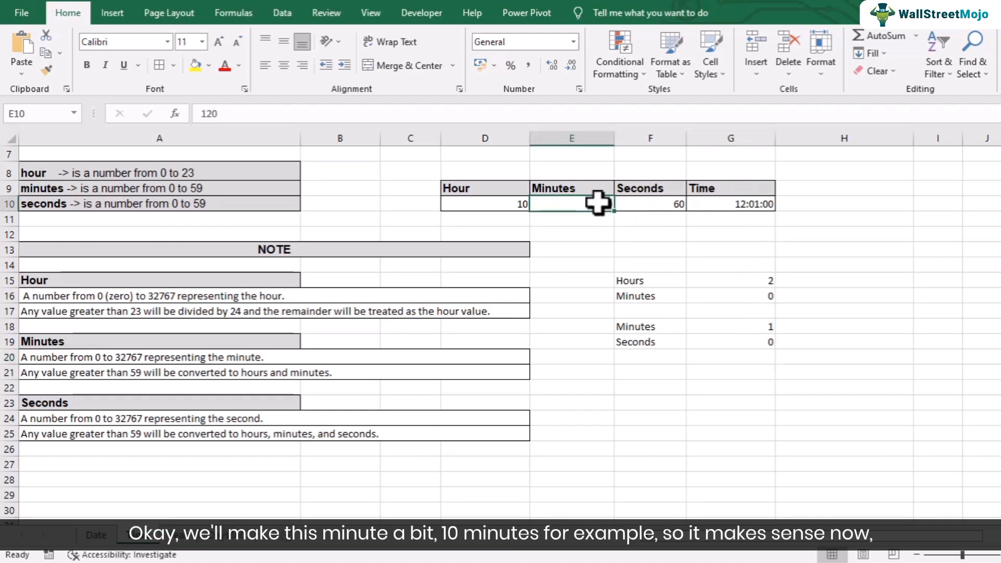
# - Set minutes to 10 and seconds to 120, then 200, giving Time 10:13:20 and breakdown 3 and 20
pyautogui.write('10')
pyautogui.press('Return')
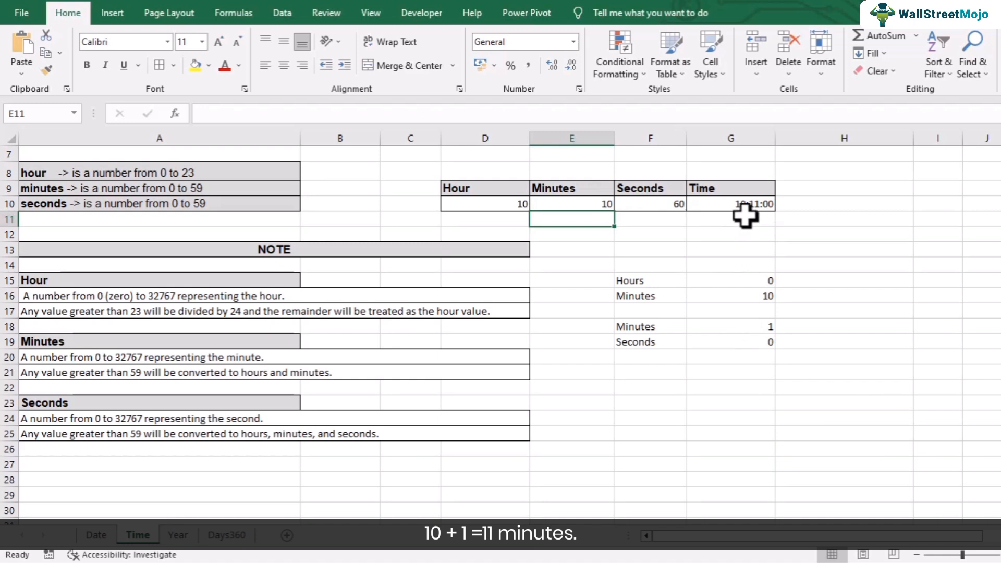
pyautogui.click(655, 205)
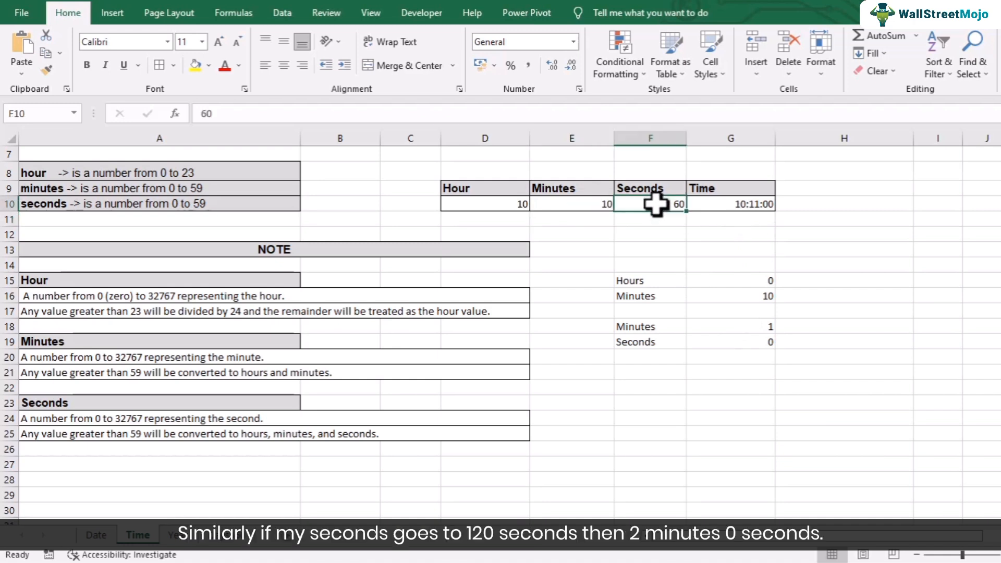
pyautogui.write('120')
pyautogui.press('Return')
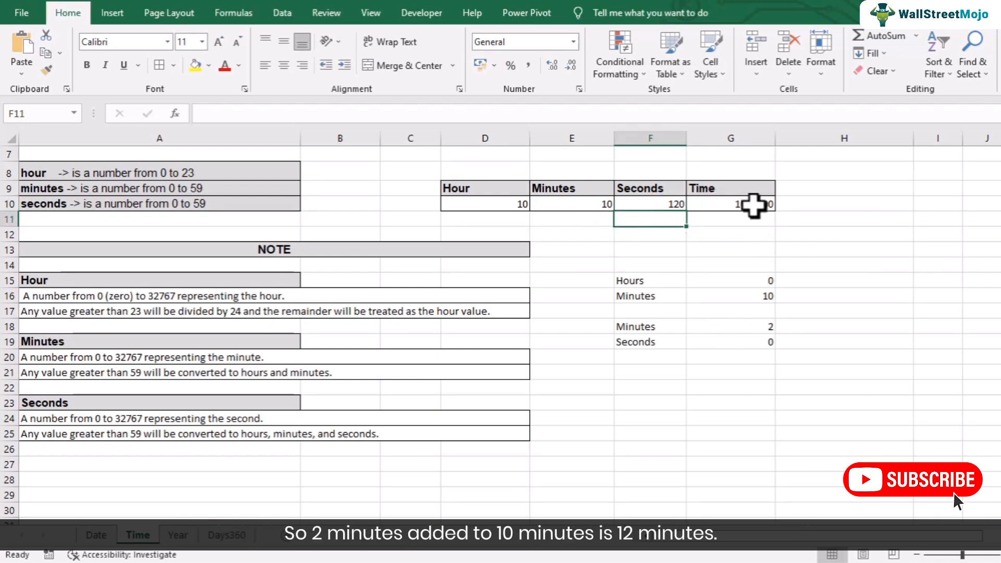
pyautogui.click(669, 204)
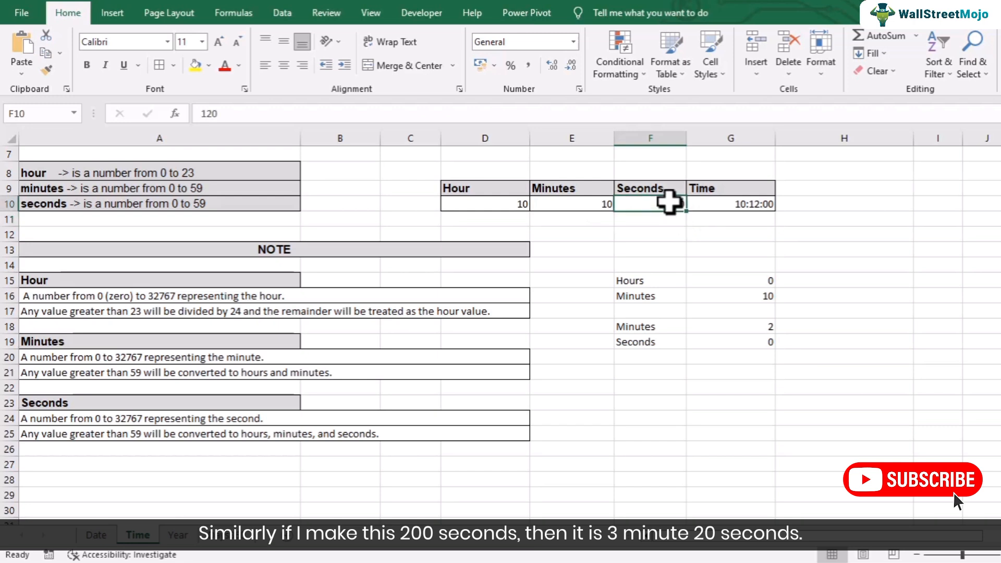
pyautogui.write('200')
pyautogui.press('Return')
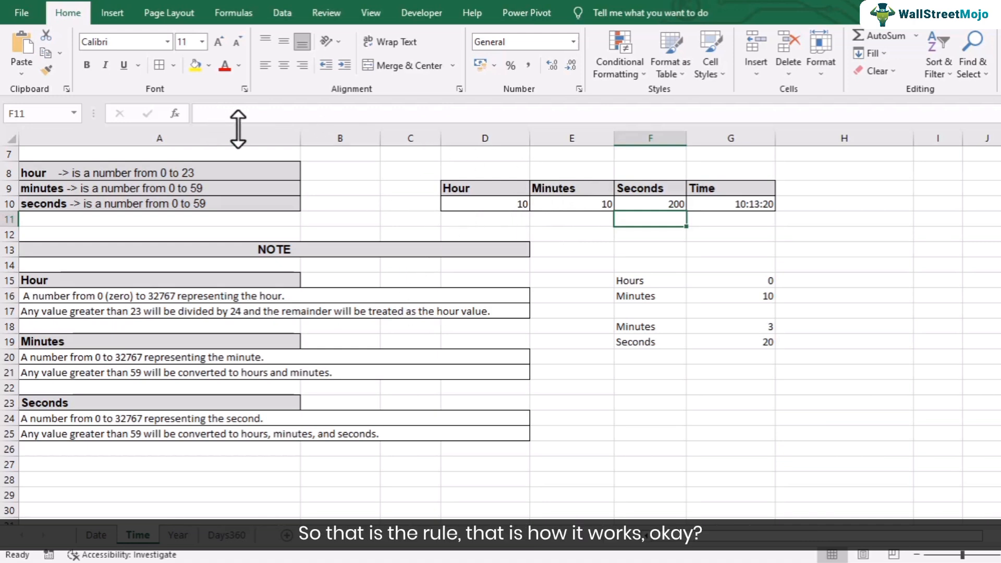
# - Scroll up and show G10's =TIME(D10,E10,F10) formula producing 10:13:20
pyautogui.scroll(2, 491, 238)
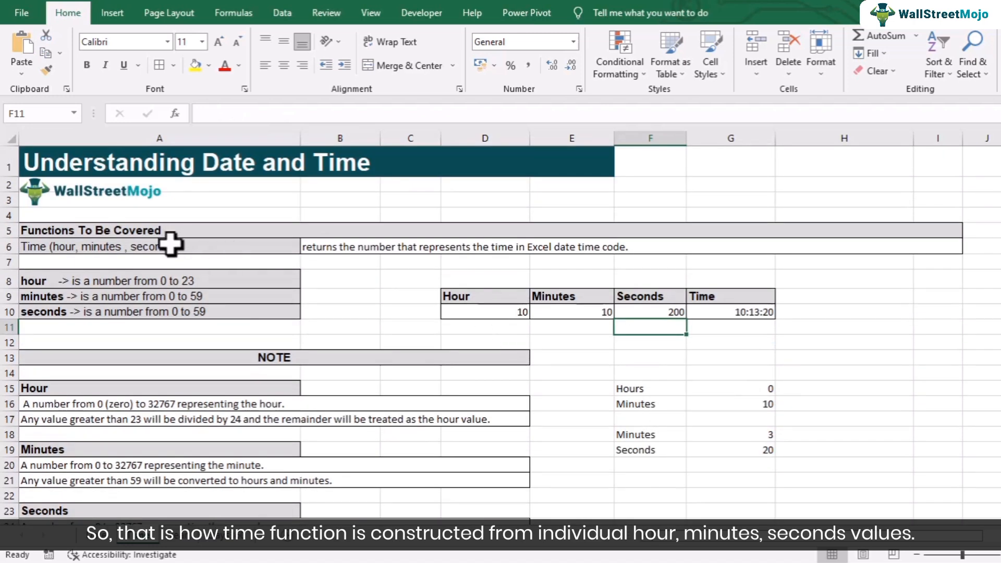
pyautogui.doubleClick(727, 312)
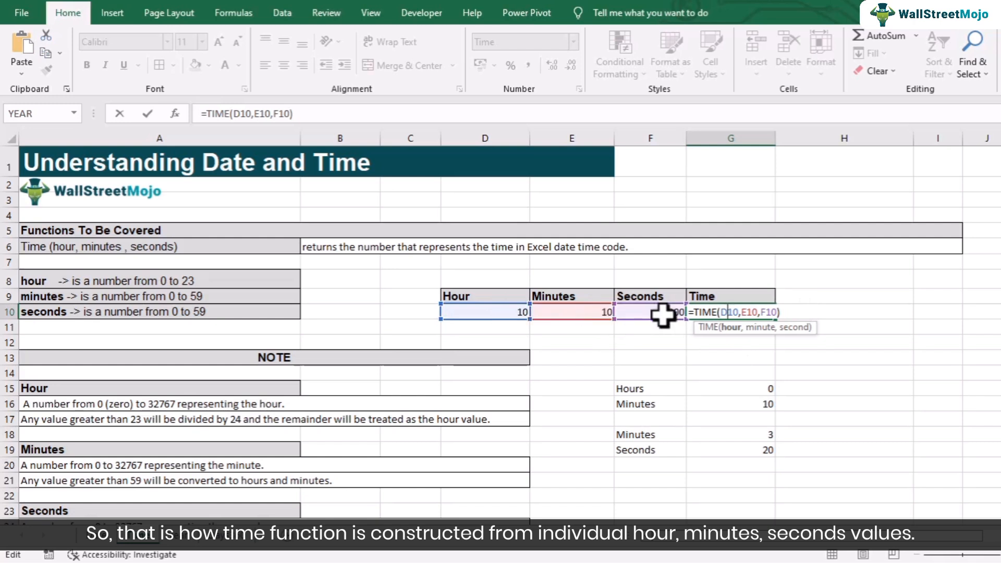
pyautogui.press('Return')
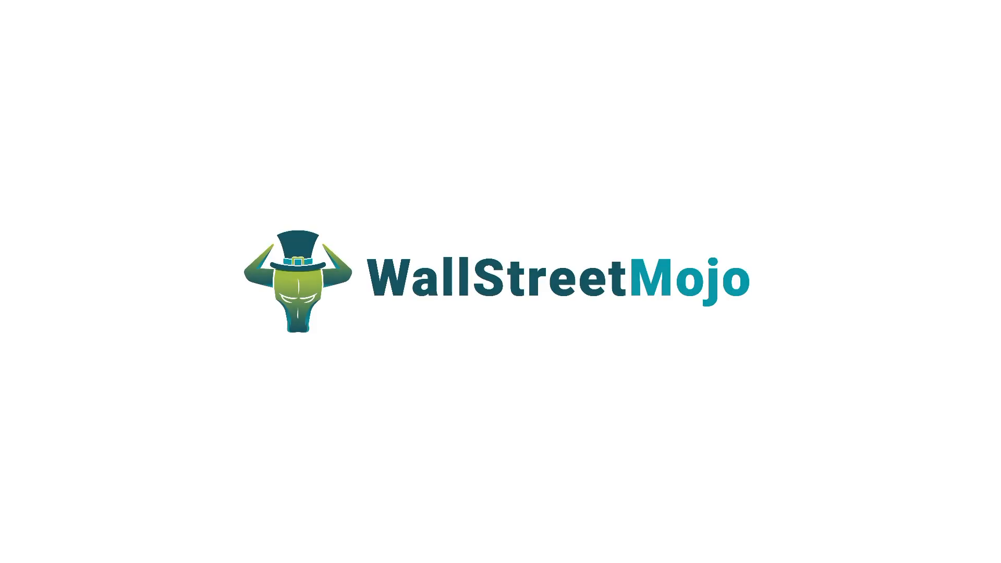